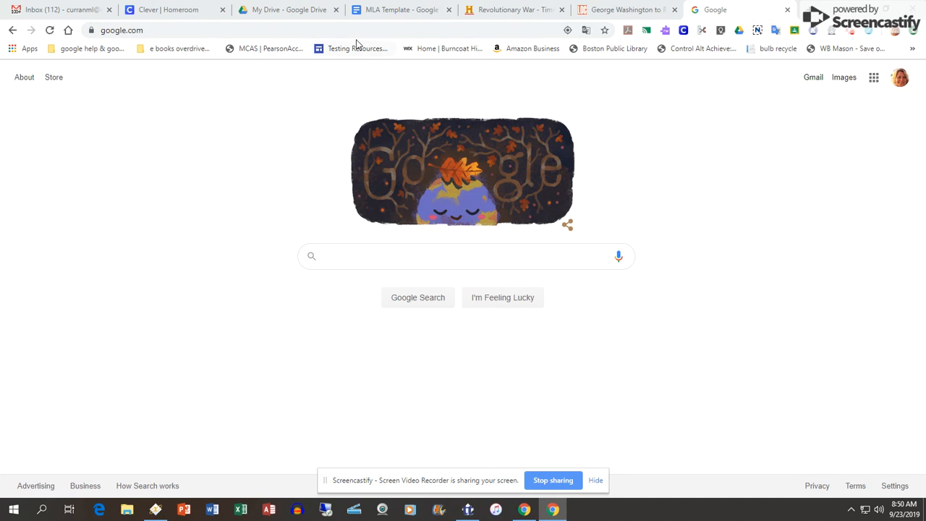
Search Google for "my bib google extension" and open the Chrome Web Store result for MyBib: Free Citation Generator.
{"action": "left_click", "coordinate": [387, 254]}
{"action": "type", "text": "my"}
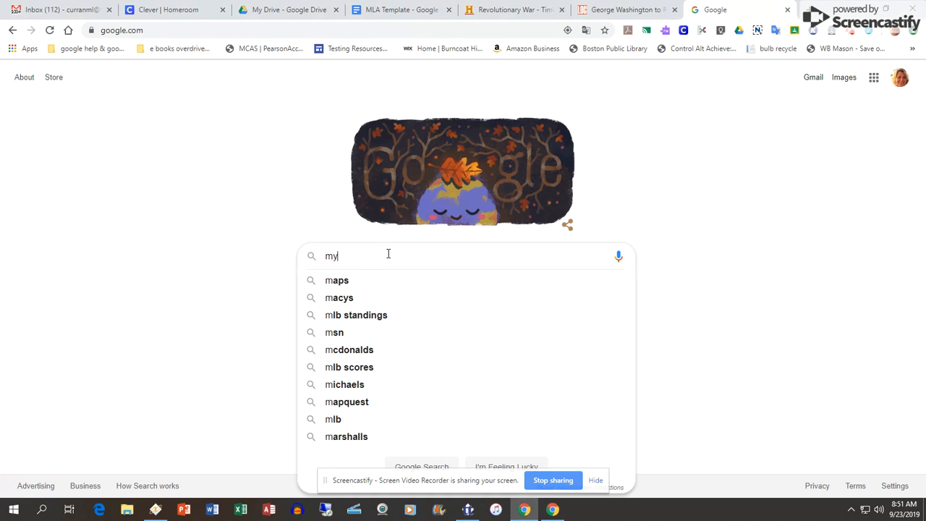
{"action": "type", "text": " bib"}
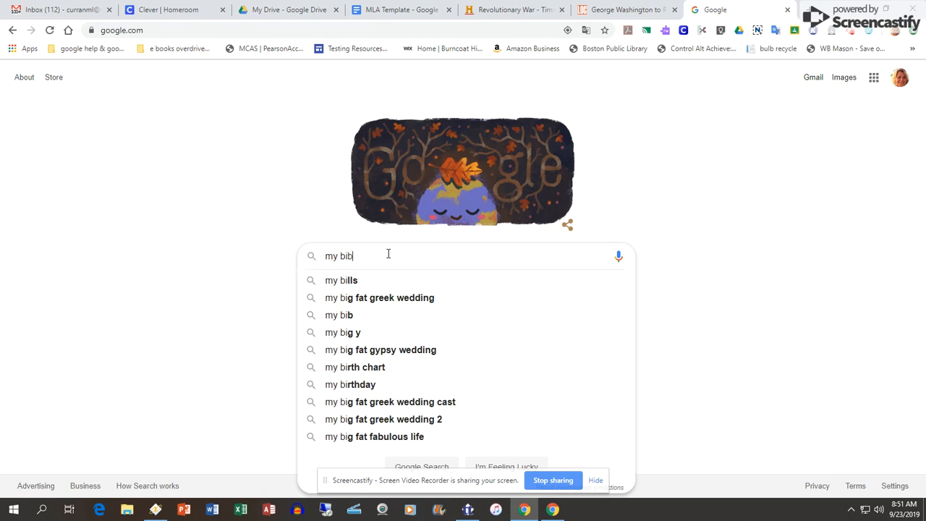
{"action": "type", "text": " google extension"}
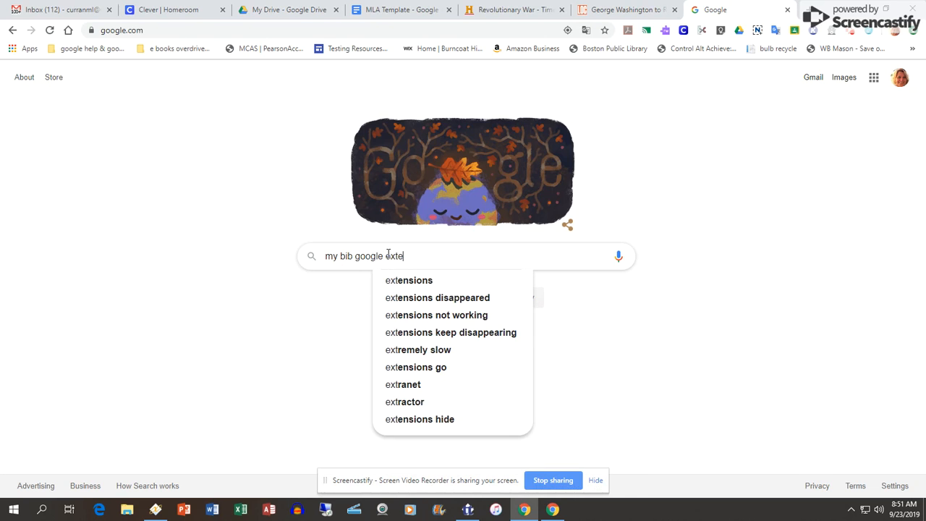
{"action": "key", "text": "Return"}
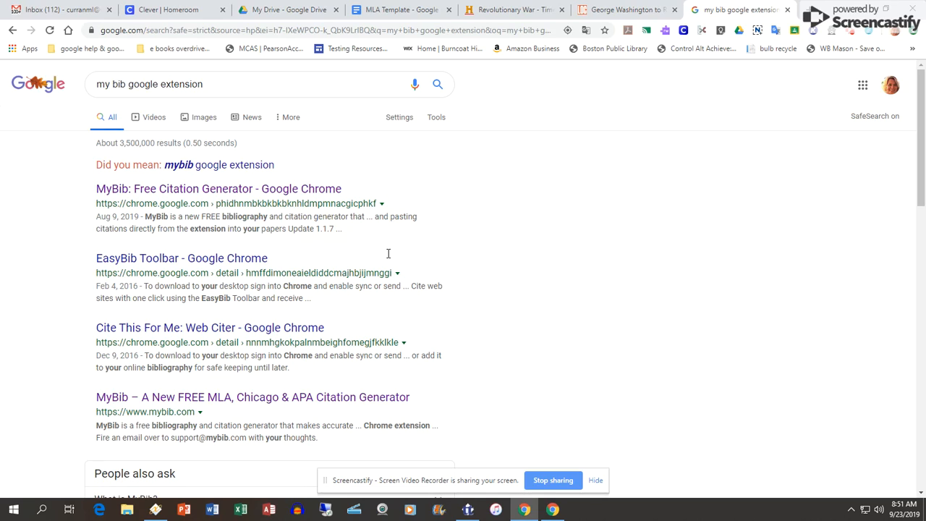
{"action": "left_click", "coordinate": [175, 194]}
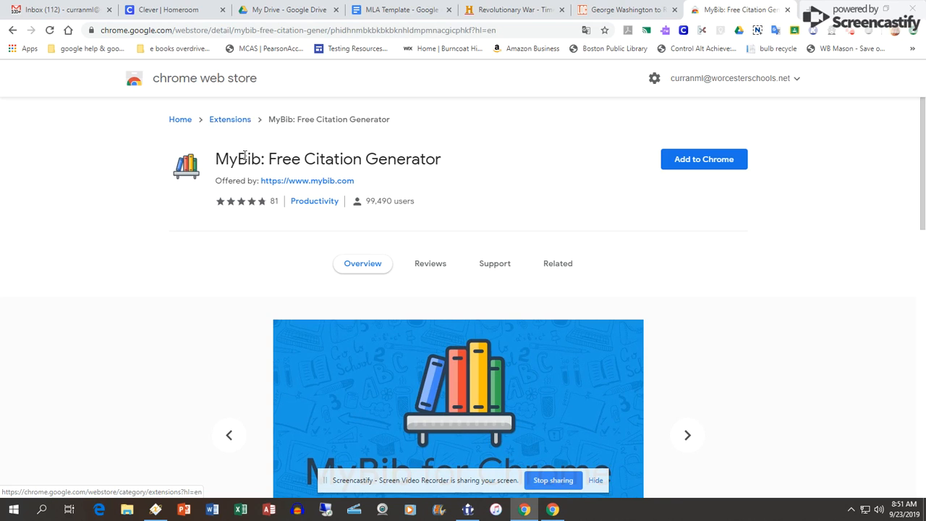
Add the MyBib: Free Citation Generator extension to Chrome and close its web store page.
{"action": "left_click", "coordinate": [702, 164]}
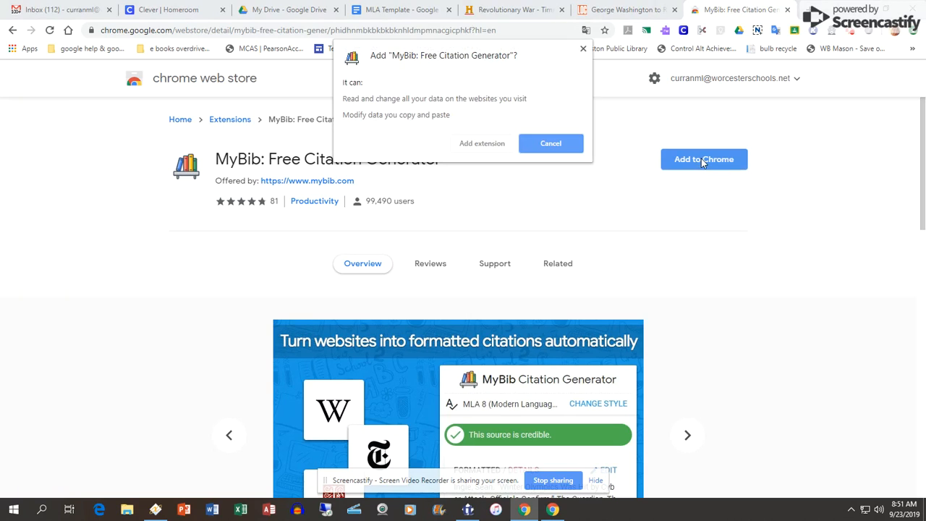
{"action": "left_click", "coordinate": [491, 144]}
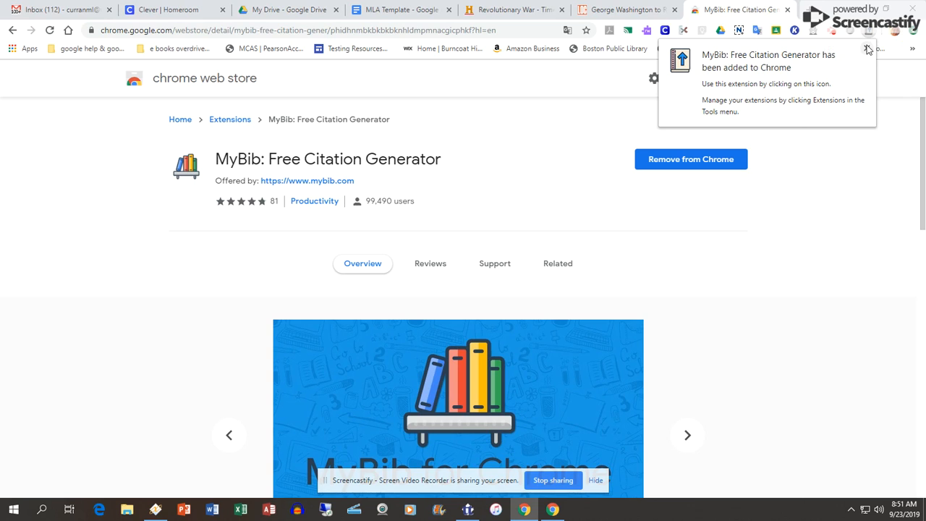
{"action": "right_click", "coordinate": [867, 30]}
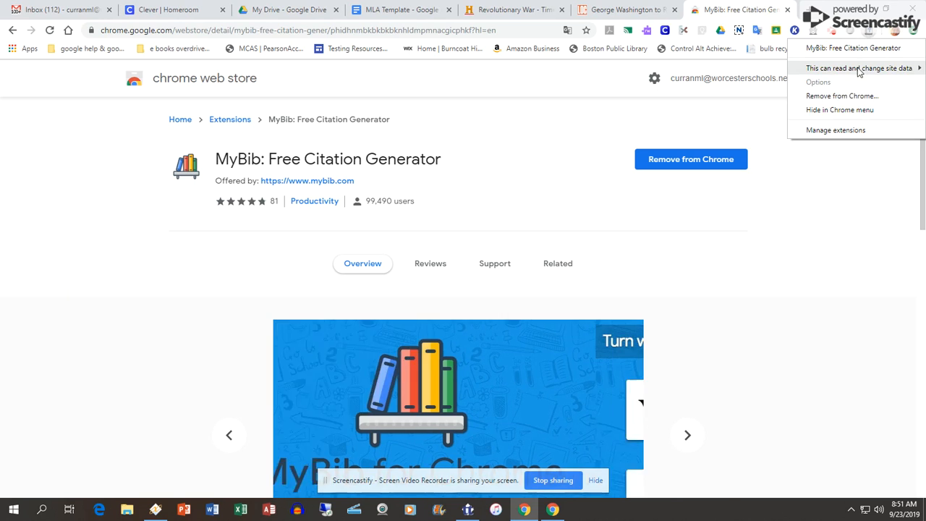
{"action": "left_click", "coordinate": [763, 108]}
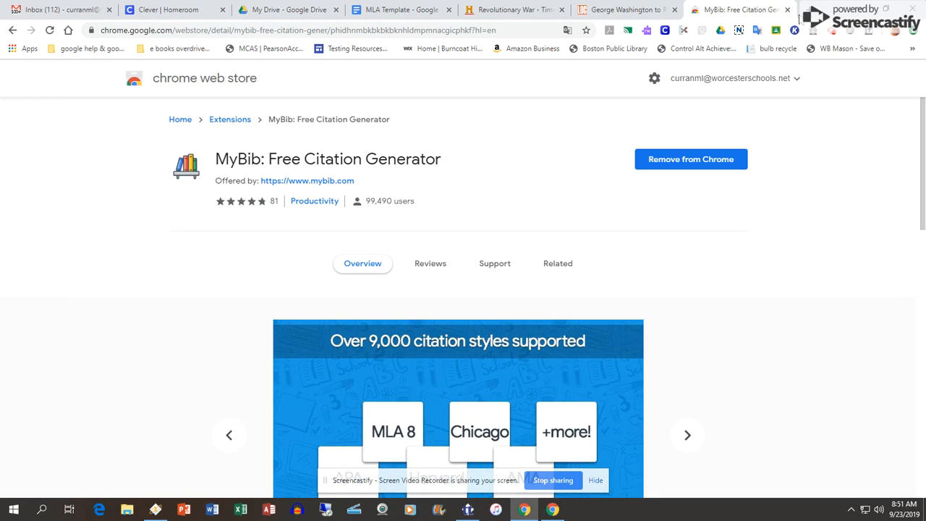
{"action": "left_click", "coordinate": [787, 9]}
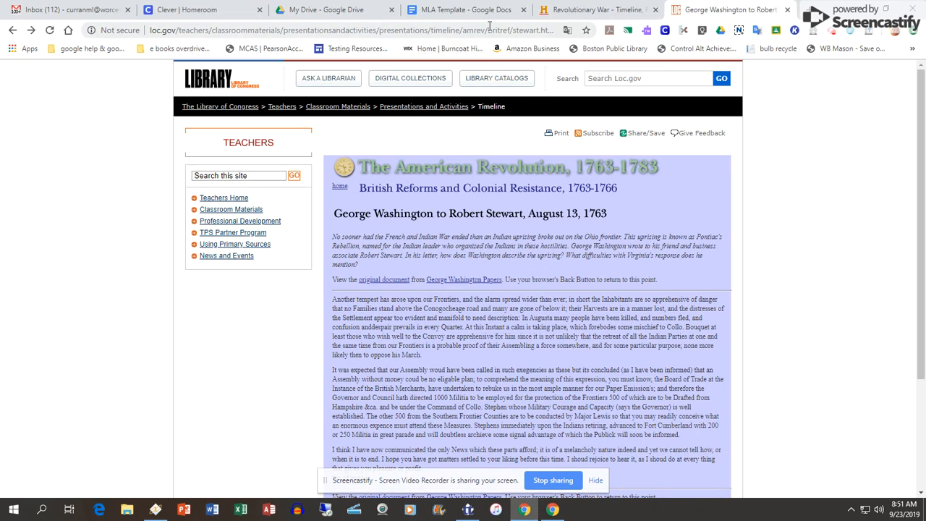
Switch to the Revolutionary War article on History.com, bring its title into view and select its web address.
{"action": "left_click", "coordinate": [562, 14]}
{"action": "scroll", "coordinate": [578, 232], "scroll_direction": "up", "scroll_amount": 5}
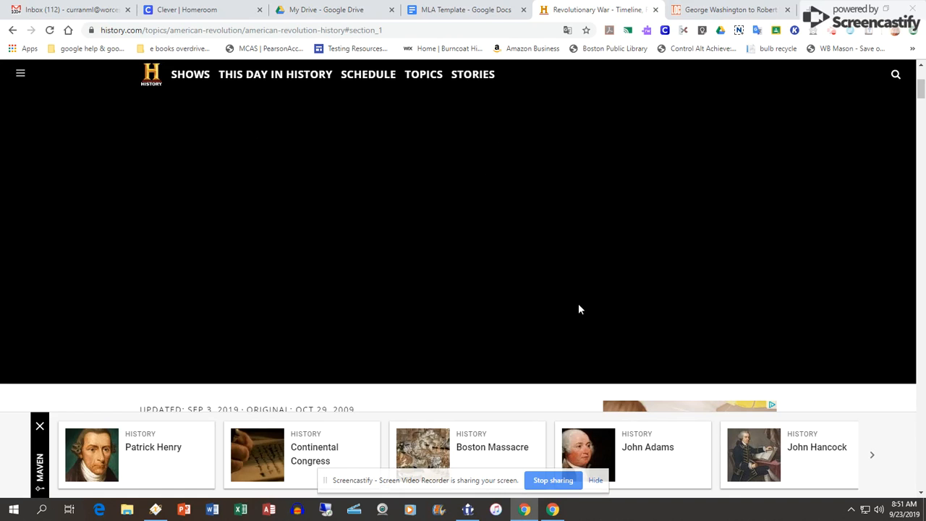
{"action": "scroll", "coordinate": [578, 309], "scroll_direction": "down", "scroll_amount": 6}
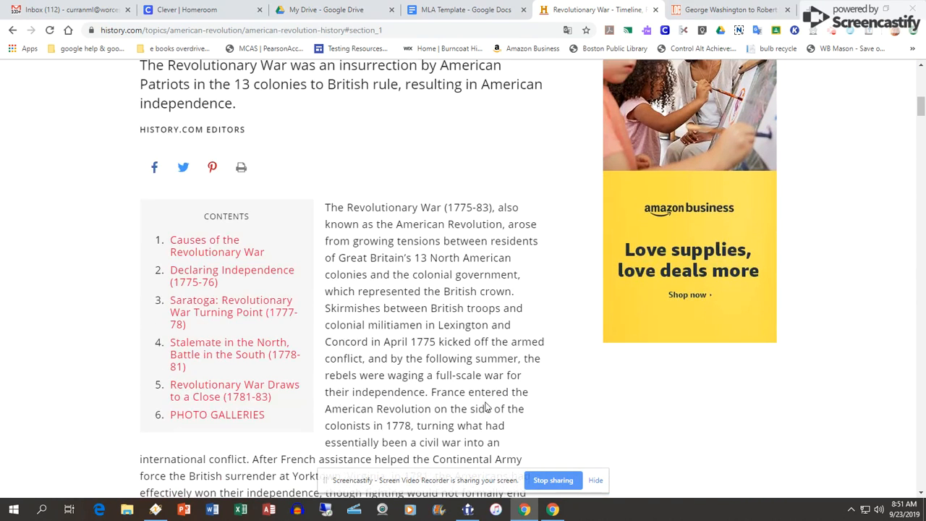
{"action": "left_click", "coordinate": [599, 481]}
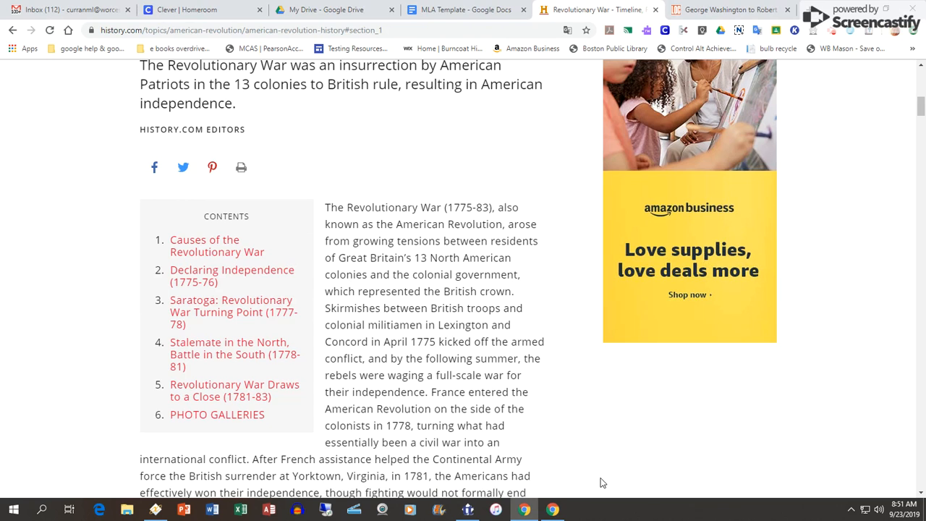
{"action": "scroll", "coordinate": [455, 183], "scroll_direction": "up", "scroll_amount": 3}
{"action": "left_click", "coordinate": [393, 30]}
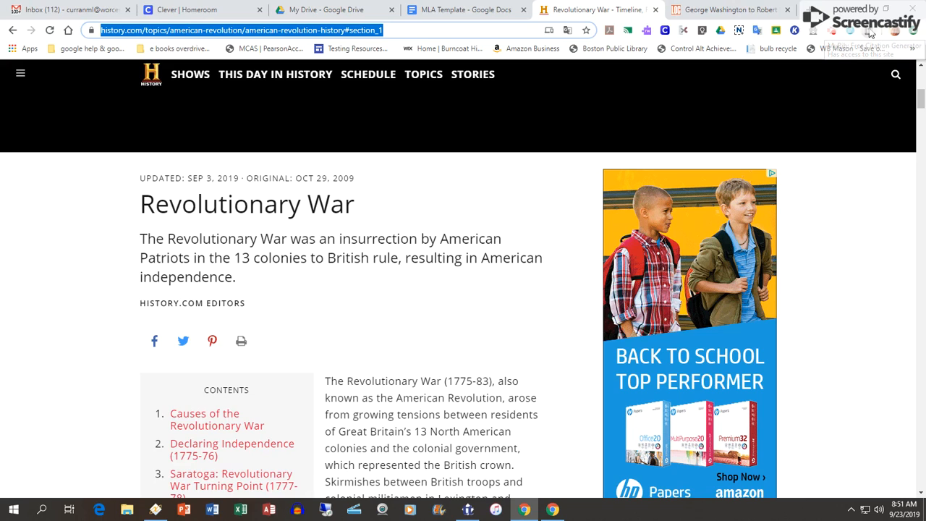
Open the MyBib extension on the article, search the styles for "mla" and choose MLA 8 (Modern Language Association 8th Edition).
{"action": "left_click", "coordinate": [868, 34]}
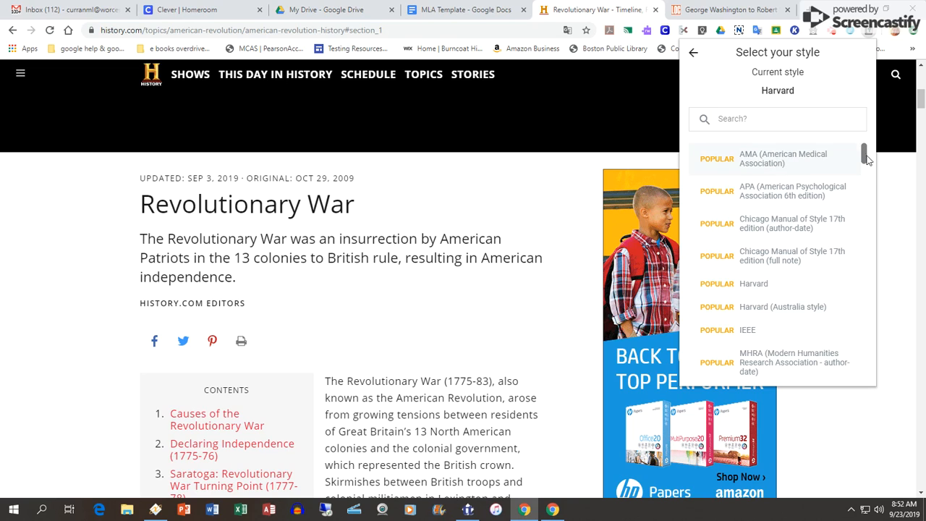
{"action": "mouse_move", "coordinate": [865, 152]}
{"action": "left_mouse_down"}
{"action": "mouse_move", "coordinate": [863, 168]}
{"action": "mouse_move", "coordinate": [861, 158]}
{"action": "left_mouse_up"}
{"action": "left_click_drag", "start_coordinate": [864, 157], "coordinate": [864, 172]}
{"action": "left_click", "coordinate": [812, 123]}
{"action": "type", "text": "mla"}
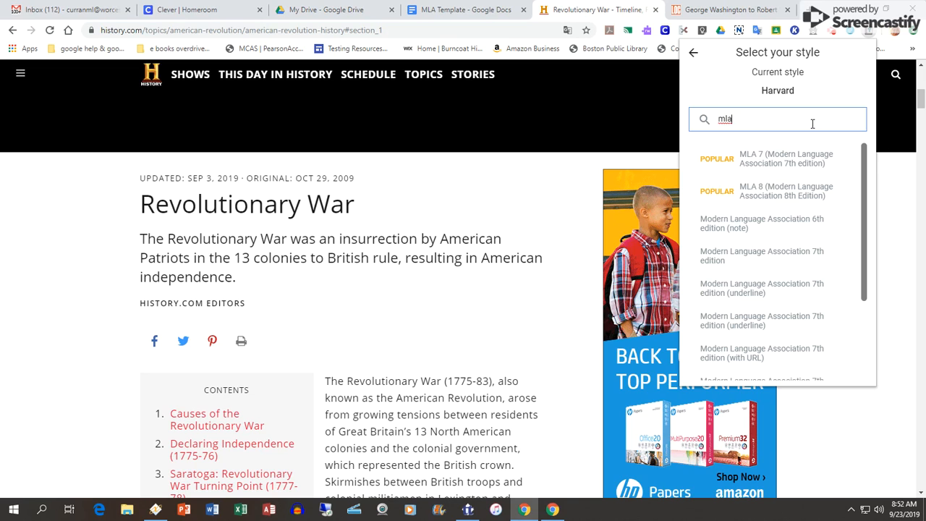
{"action": "left_click", "coordinate": [809, 190]}
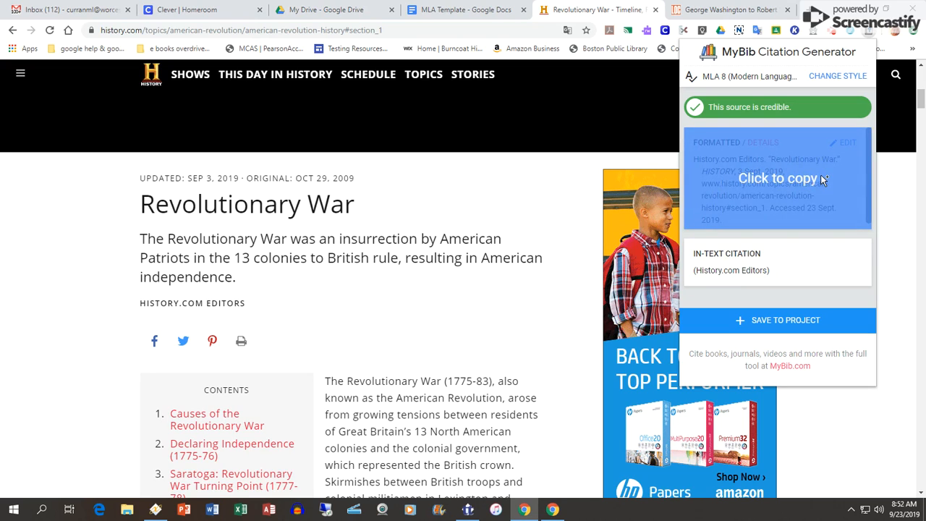
Copy the formatted Revolutionary War citation, view the MLA Template document and return to the History.com article.
{"action": "left_click", "coordinate": [800, 175]}
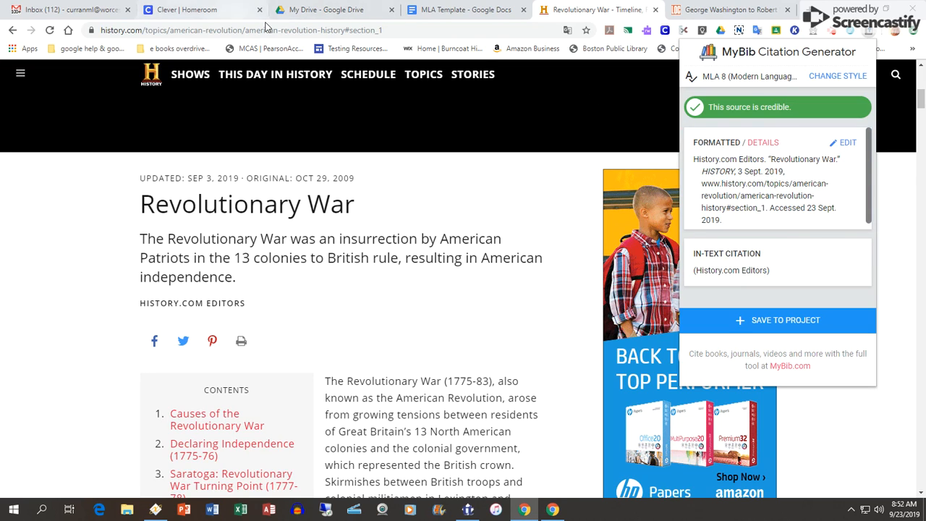
{"action": "left_click", "coordinate": [441, 9]}
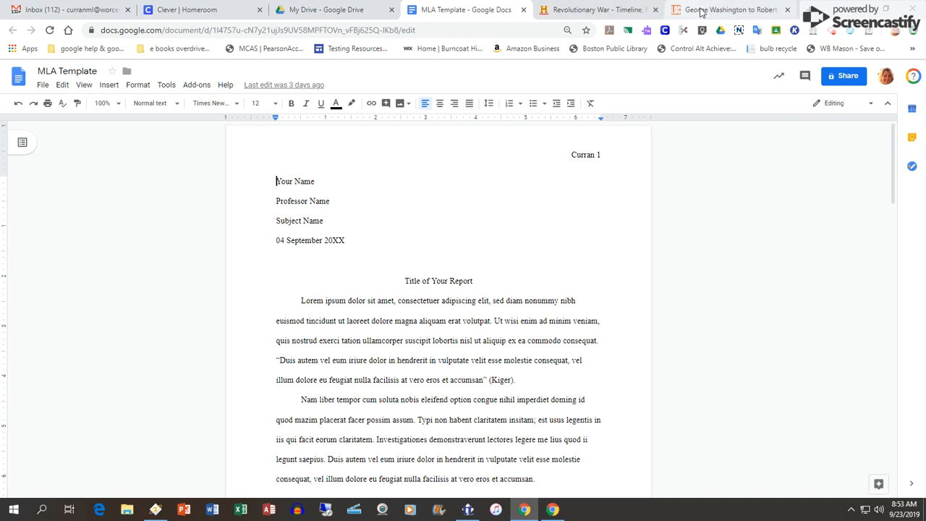
{"action": "left_click", "coordinate": [611, 9]}
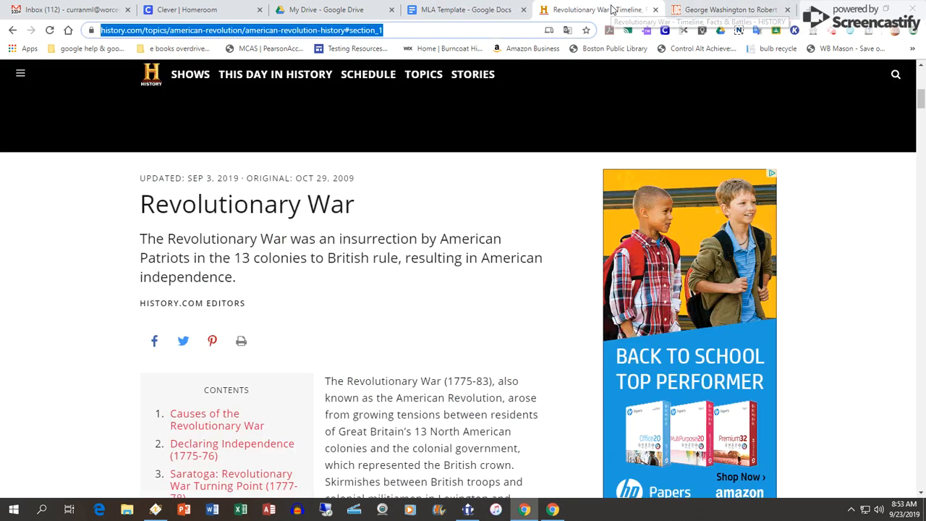
Save the Revolutionary War article's citation to a MyBib project and dismiss the page translation offer.
{"action": "left_click", "coordinate": [865, 32]}
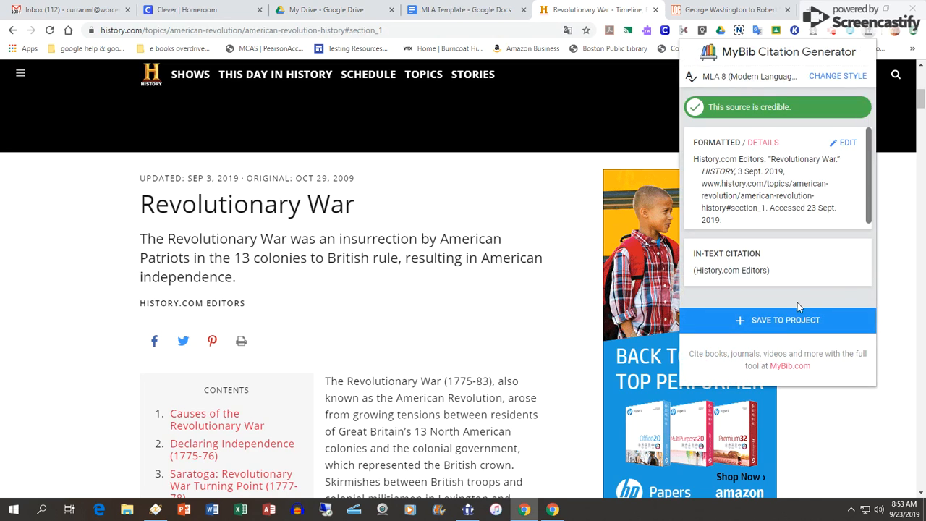
{"action": "left_click", "coordinate": [781, 319]}
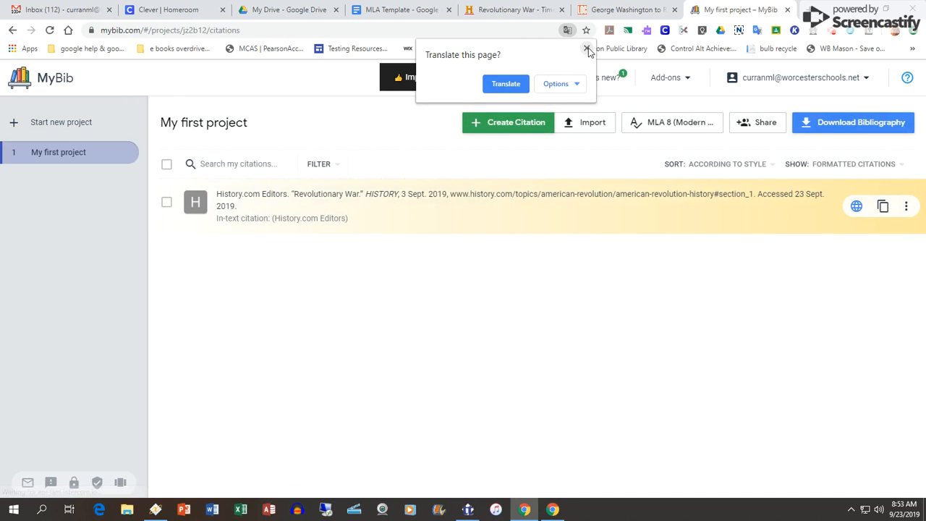
{"action": "left_click", "coordinate": [587, 49]}
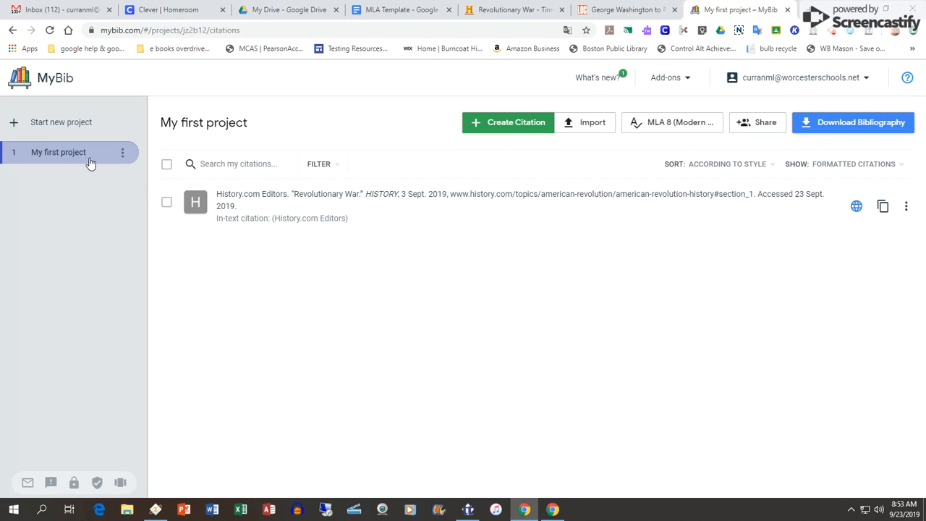
Start a new MyBib project named American Revolution.
{"action": "left_click", "coordinate": [66, 127]}
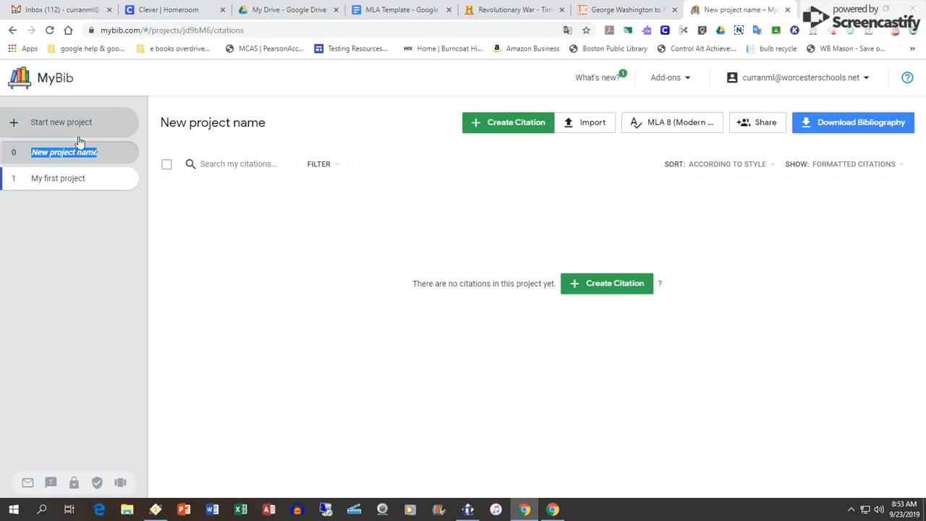
{"action": "type", "text": "Ame"}
{"action": "type", "text": "rican Re"}
{"action": "type", "text": "vultio"}
{"action": "type", "text": "ution"}
{"action": "key", "text": "Return"}
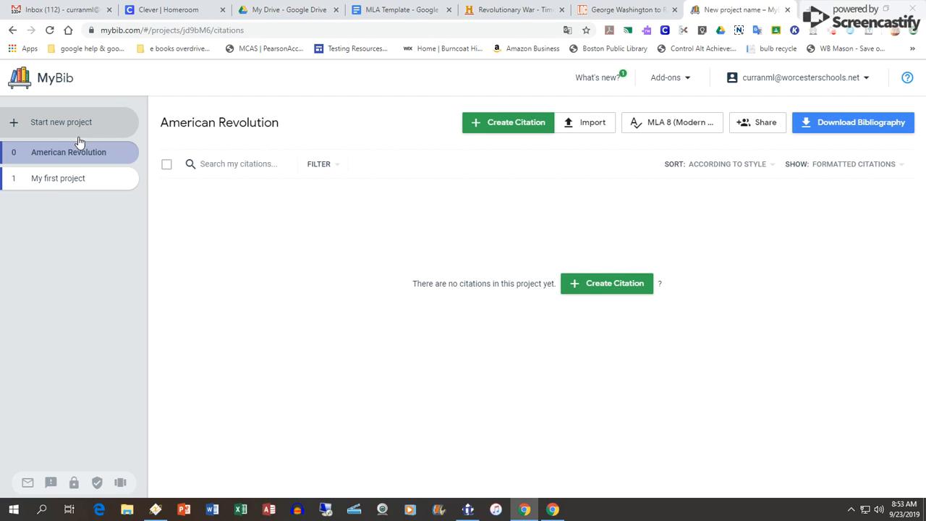
Move the History.com citation from My first project to the American Revolution project and open that project.
{"action": "left_click", "coordinate": [105, 181]}
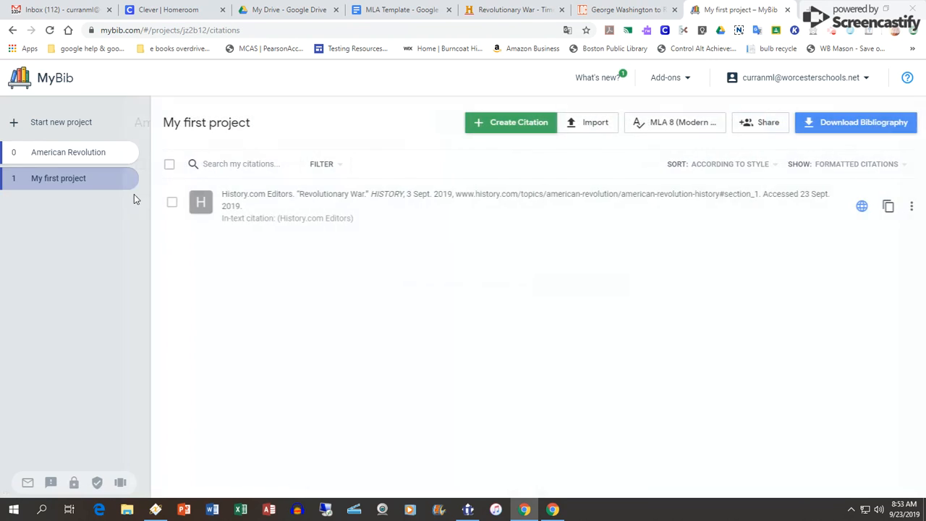
{"action": "left_click", "coordinate": [166, 203]}
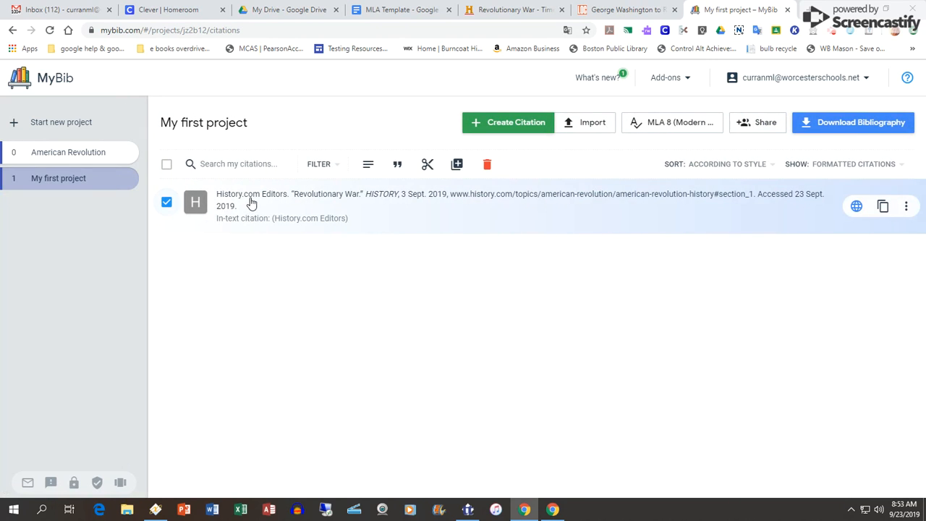
{"action": "left_click_drag", "start_coordinate": [251, 204], "coordinate": [45, 146]}
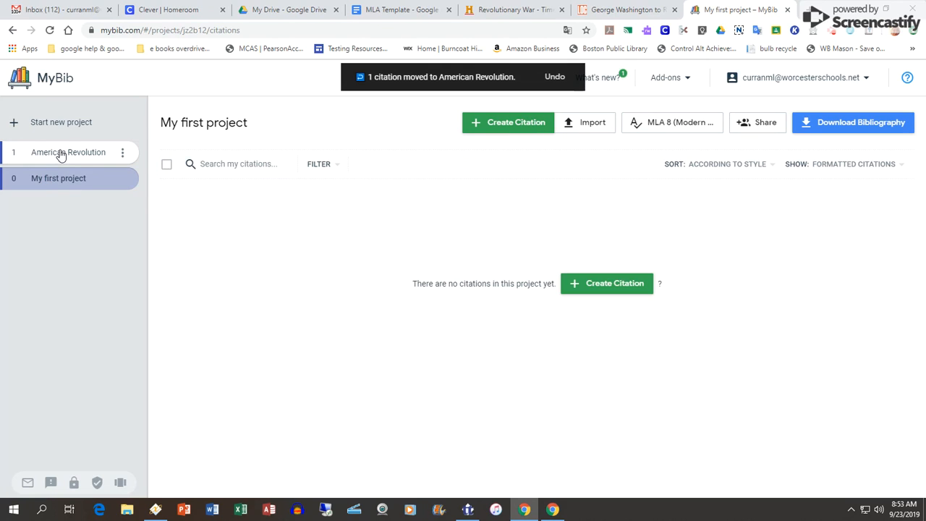
{"action": "left_click", "coordinate": [62, 153]}
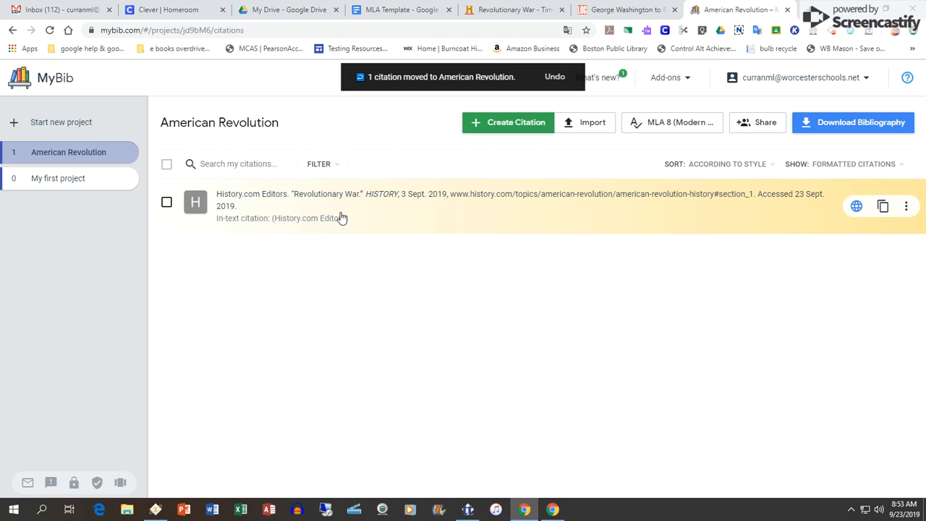
Examine the source types offered for a new citation, including Book and the additional types, without creating one.
{"action": "left_click", "coordinate": [511, 124]}
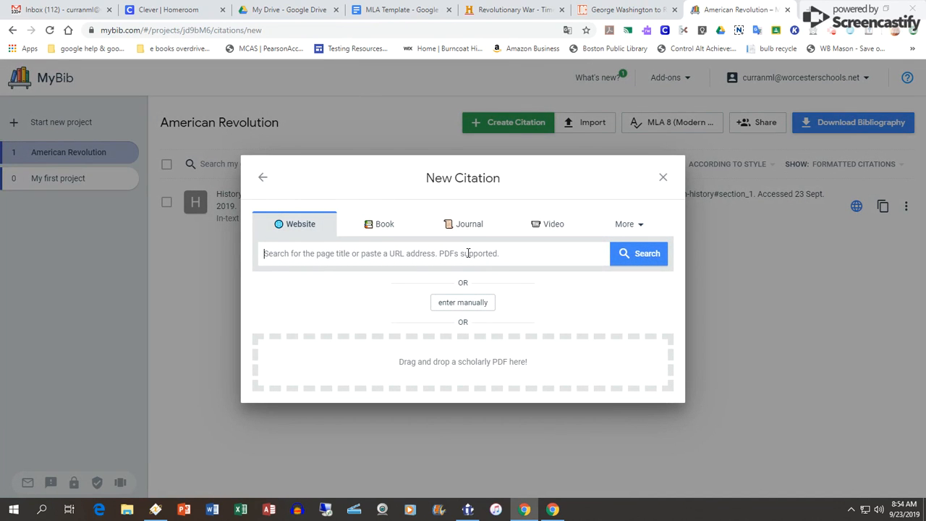
{"action": "left_click", "coordinate": [368, 227]}
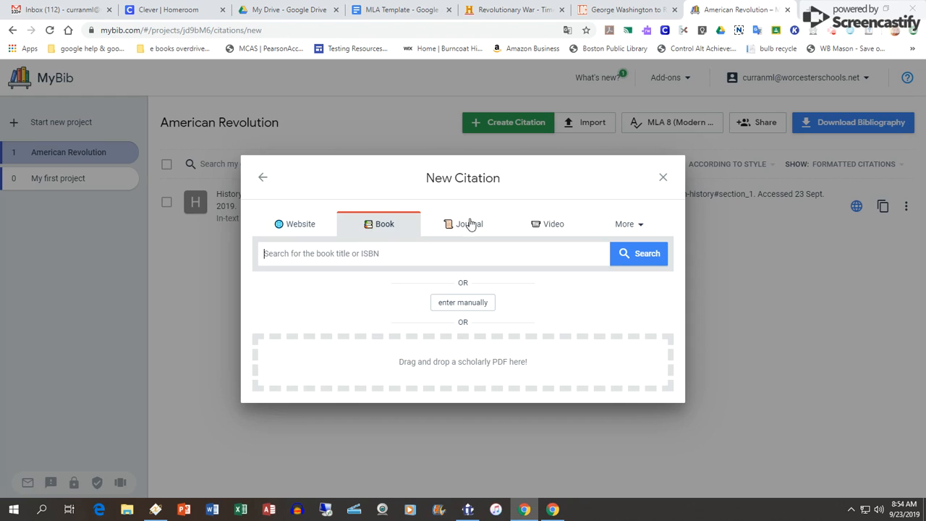
{"action": "left_click", "coordinate": [637, 229]}
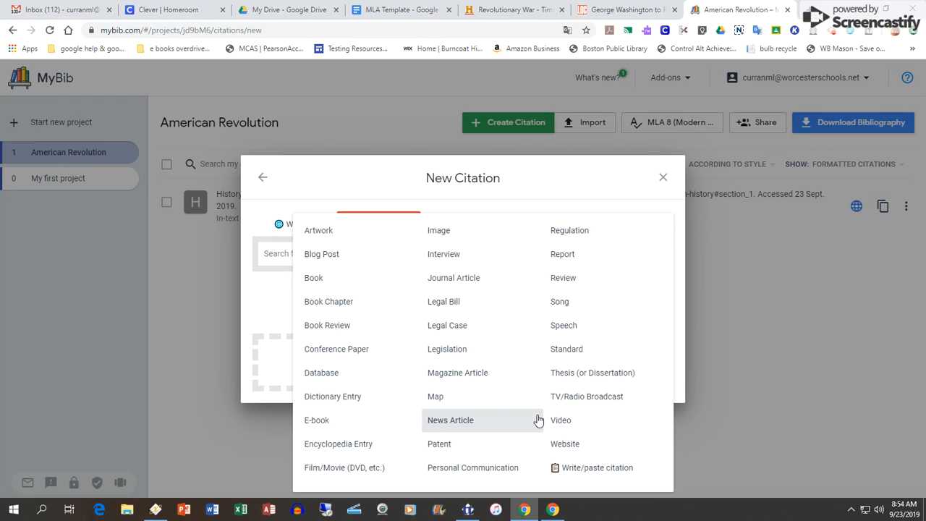
{"action": "left_click", "coordinate": [663, 179]}
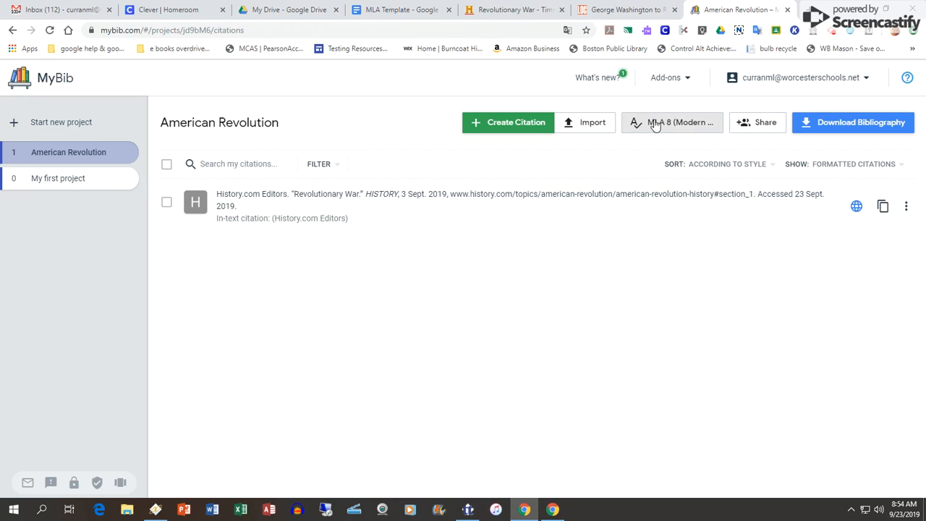
Generate a MyBib citation for the Library of Congress page on George Washington to Robert Stewart and expand its credibility explanation.
{"action": "left_click", "coordinate": [618, 9]}
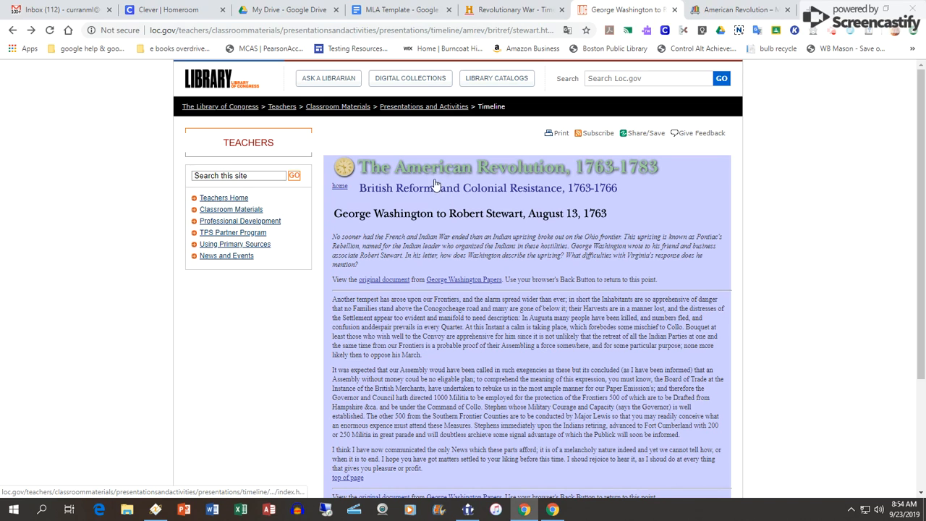
{"action": "left_click", "coordinate": [438, 32]}
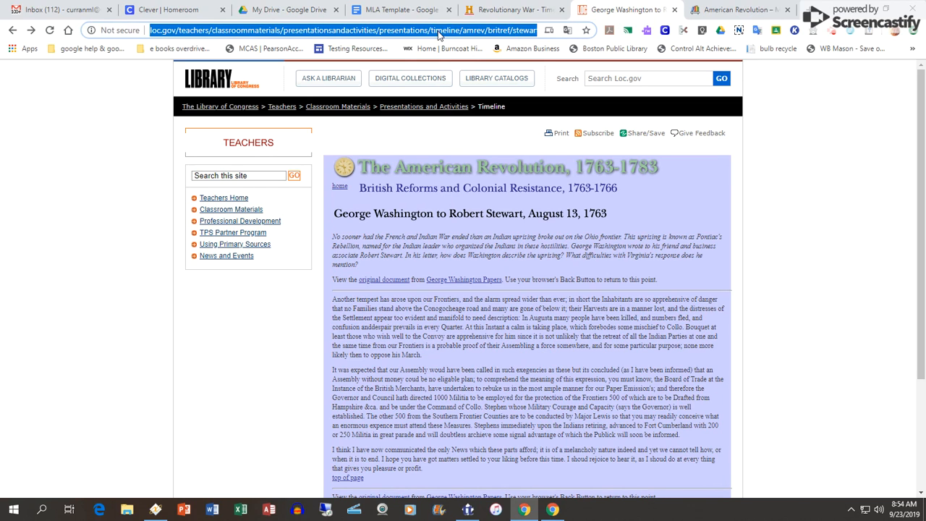
{"action": "left_click", "coordinate": [870, 32]}
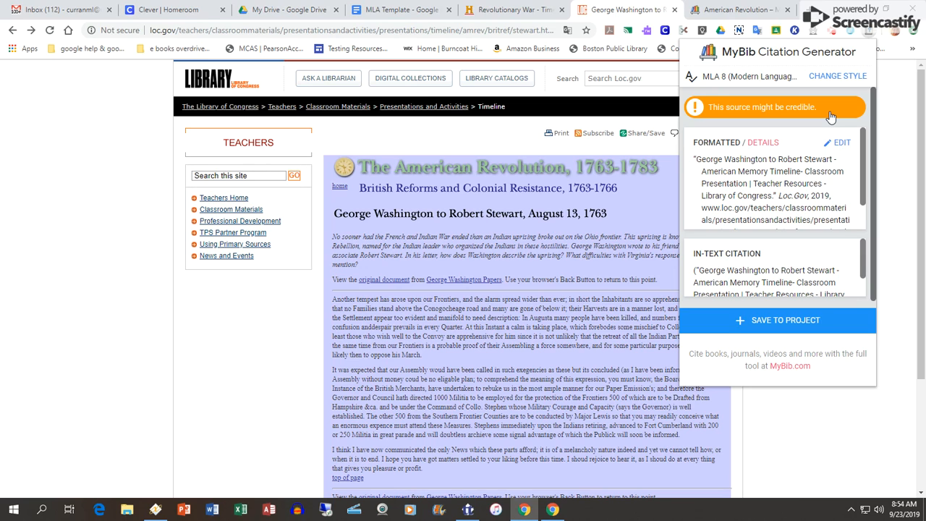
{"action": "left_click", "coordinate": [693, 109]}
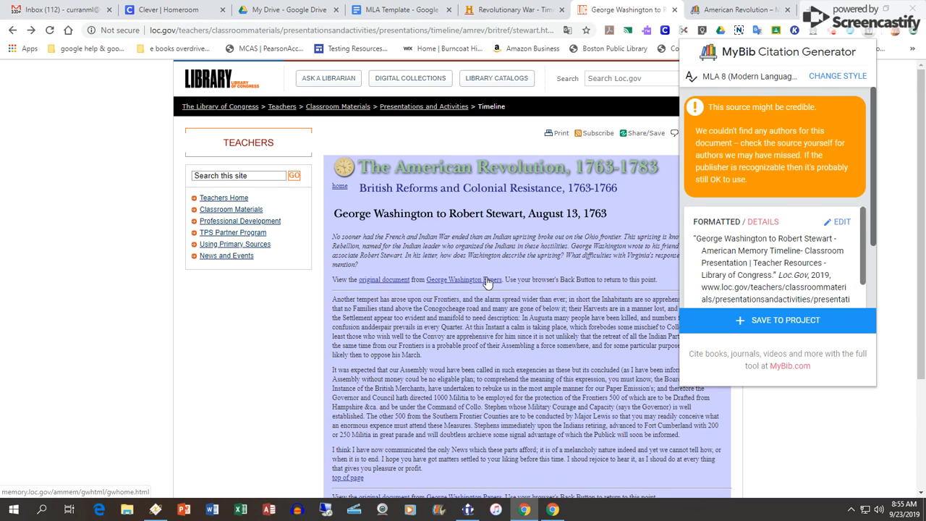
Save the Library of Congress page's citation to the American Revolution project.
{"action": "left_click", "coordinate": [788, 320]}
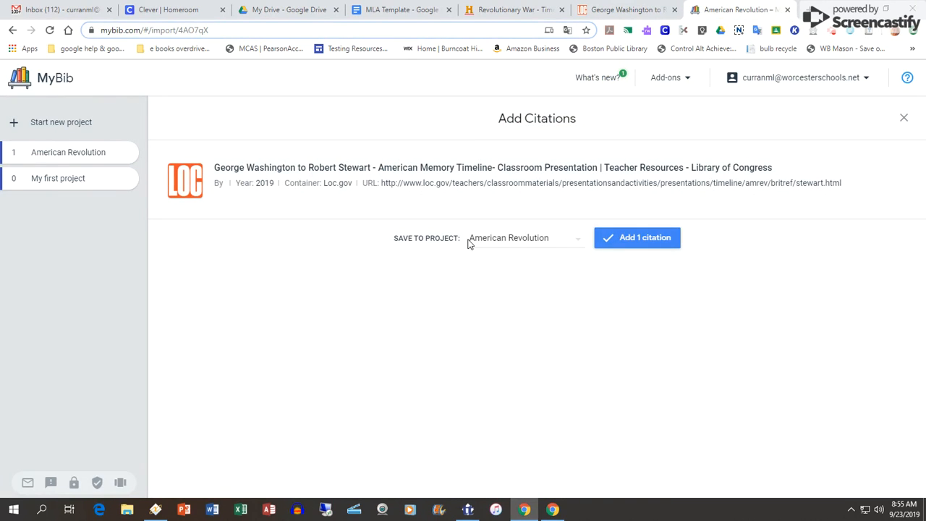
{"action": "left_click", "coordinate": [577, 238]}
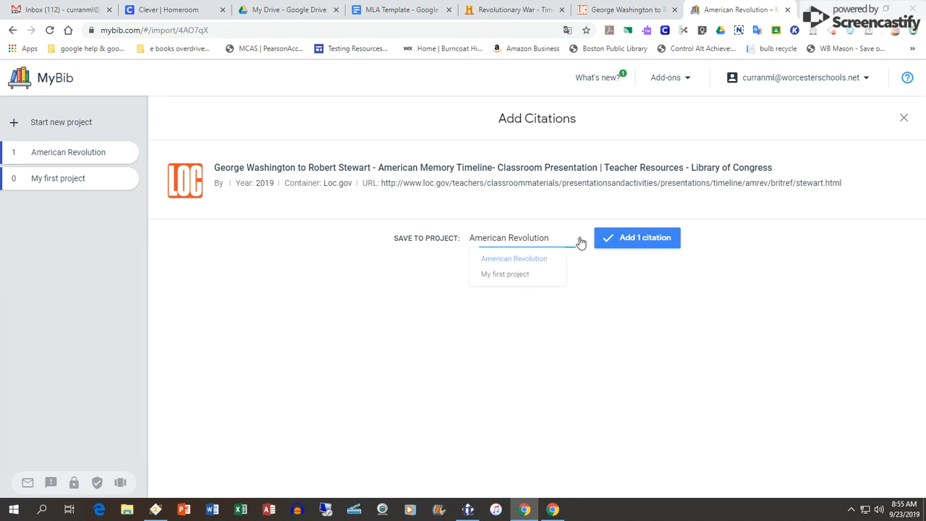
{"action": "left_click", "coordinate": [548, 266]}
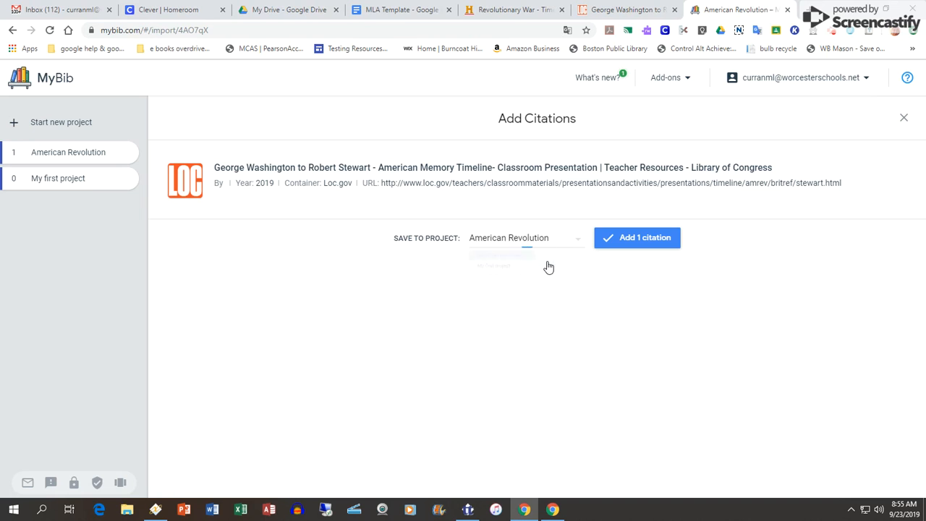
{"action": "left_click", "coordinate": [657, 239]}
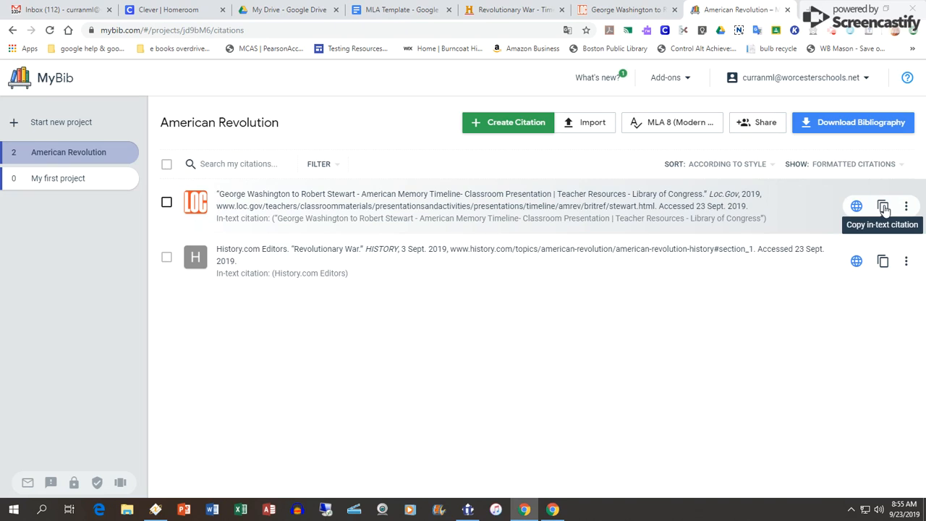
Copy the Library of Congress source's in-text citation and delete the in-text citation ending the first body paragraph of the MLA Template document.
{"action": "left_click", "coordinate": [883, 206]}
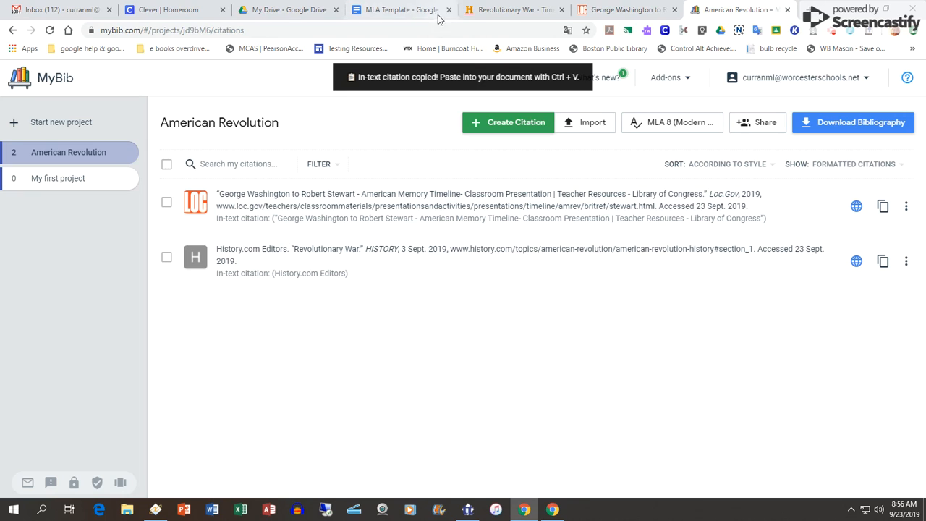
{"action": "left_click", "coordinate": [405, 10]}
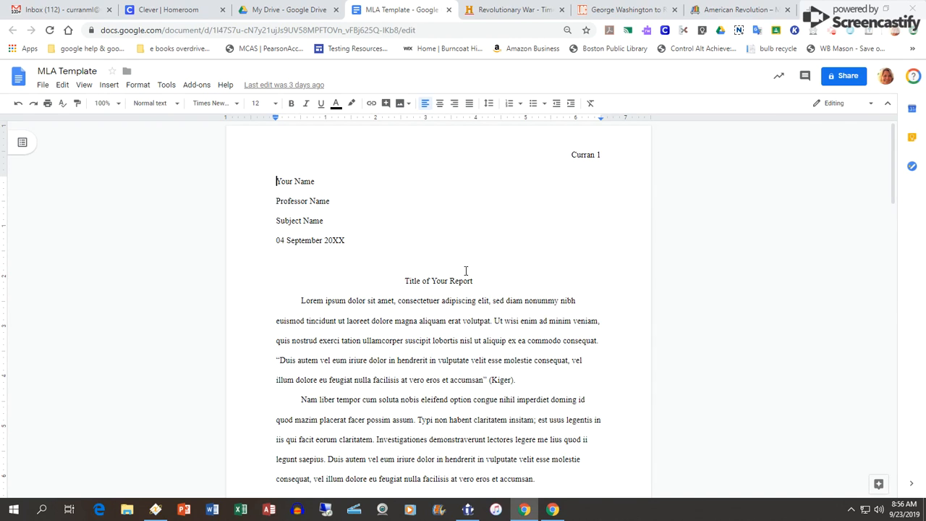
{"action": "left_click_drag", "start_coordinate": [524, 379], "coordinate": [489, 380]}
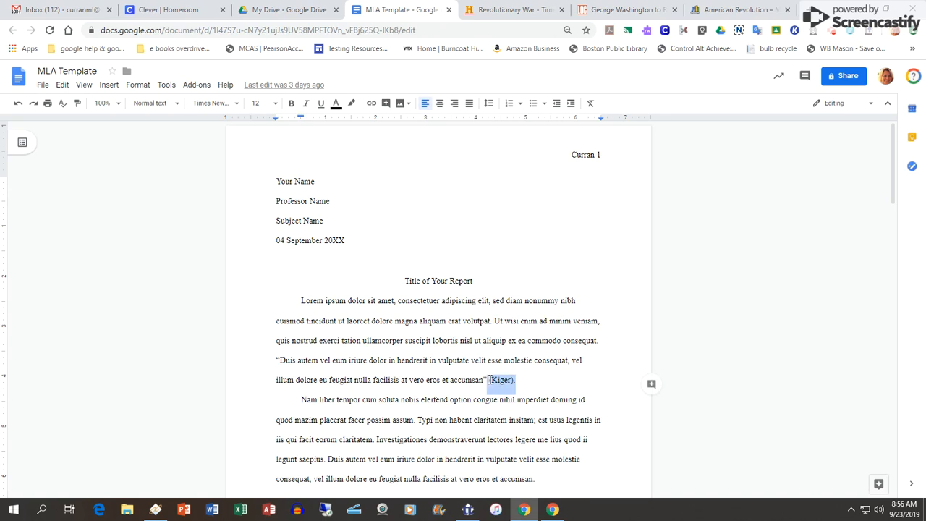
{"action": "key", "text": "BackSpace"}
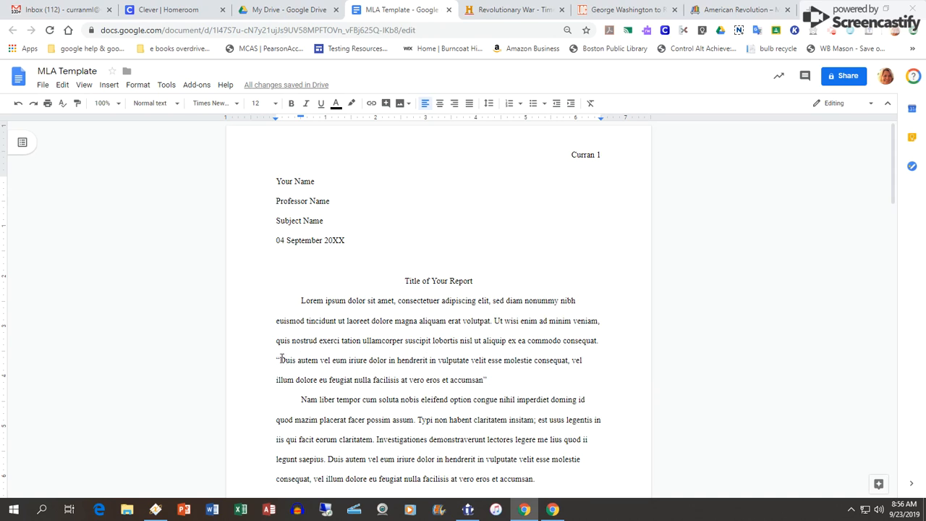
{"action": "right_click", "coordinate": [490, 379]}
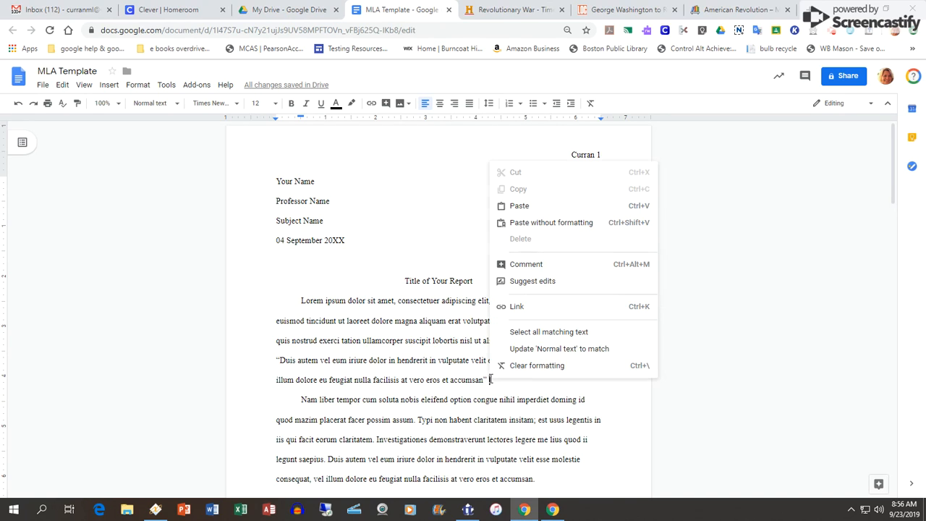
{"action": "left_click", "coordinate": [517, 207]}
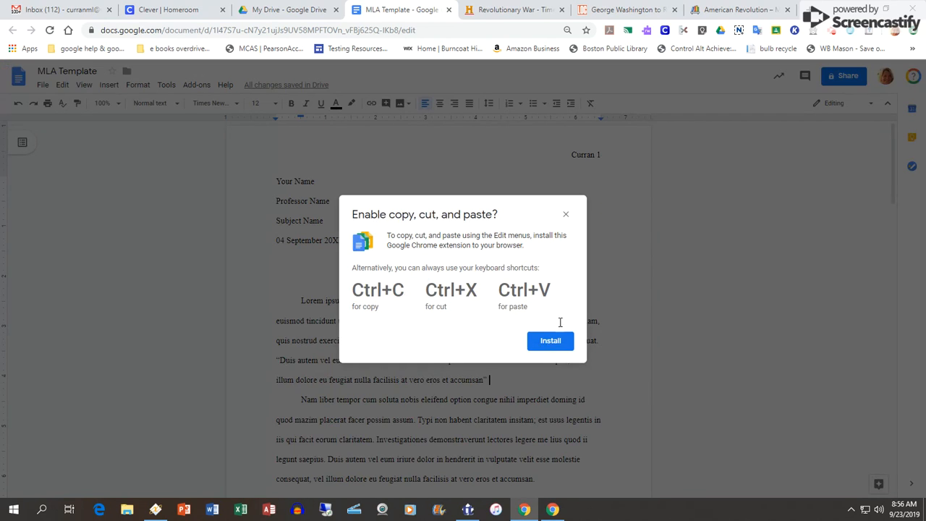
{"action": "left_click", "coordinate": [552, 340]}
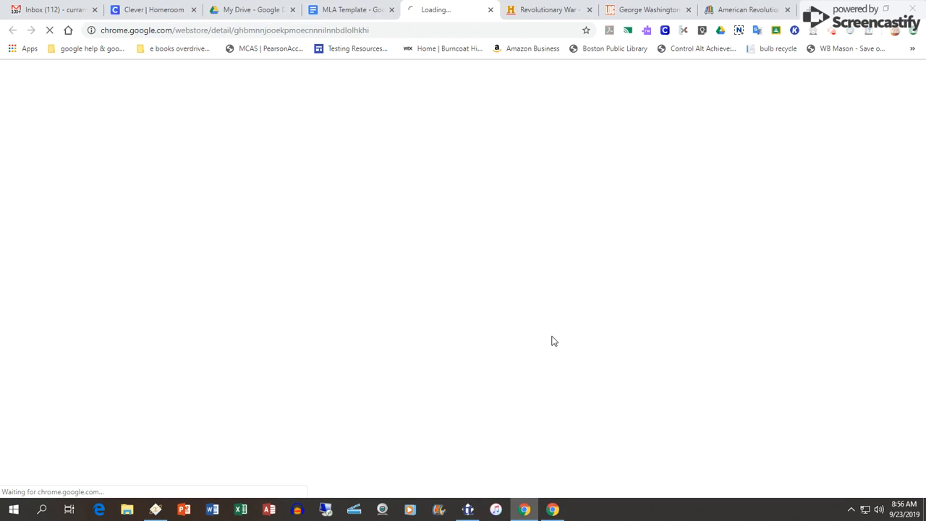
{"action": "left_click", "coordinate": [343, 14]}
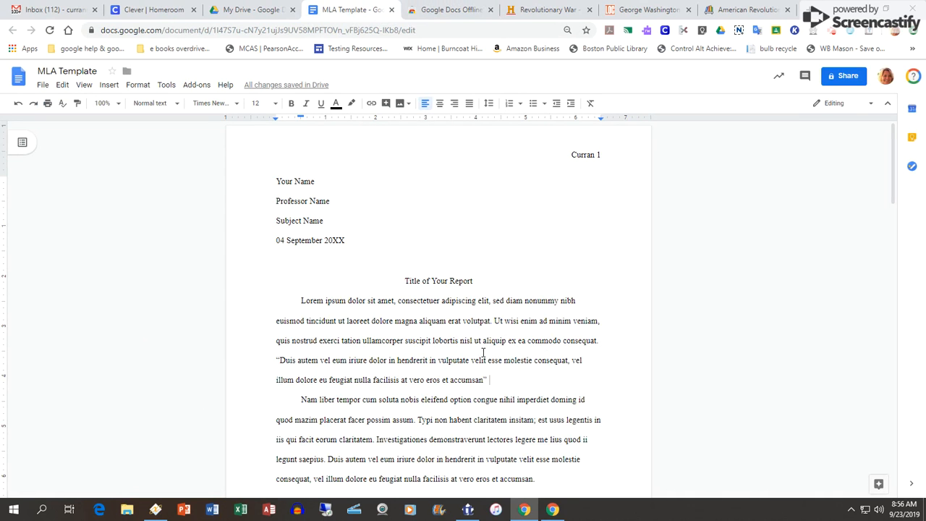
Paste the copied in-text citation after the quotation in the first body paragraph and end it with a period.
{"action": "key", "text": "ctrl+v"}
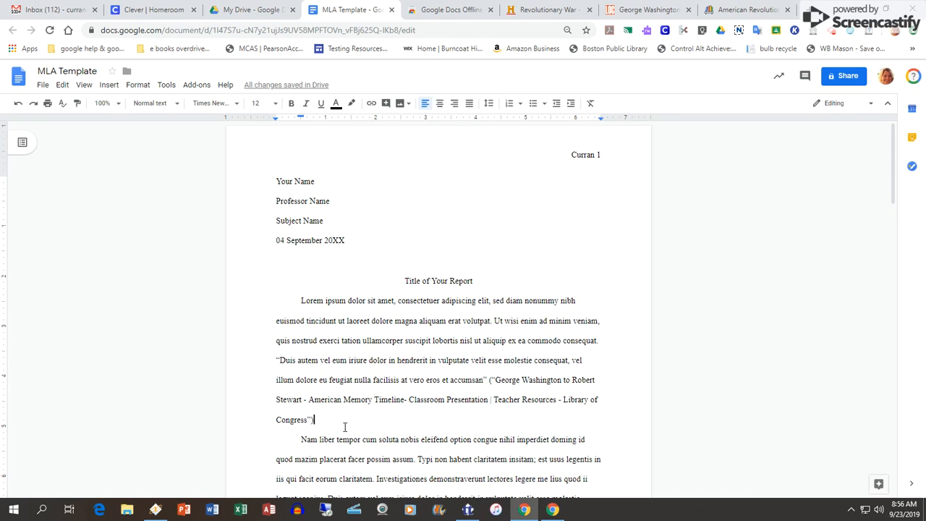
{"action": "type", "text": "."}
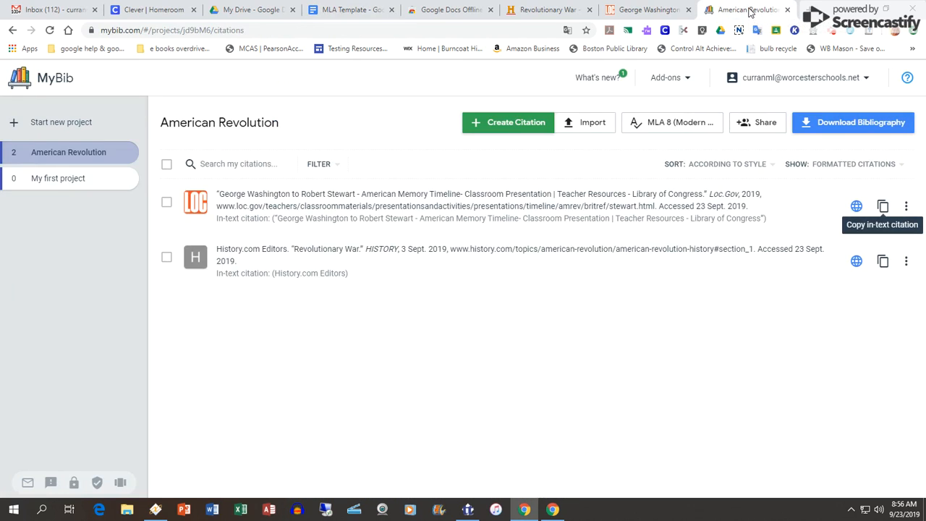
Inspect the quote and note fields for the Library of Congress citation in MyBib, then close them without saving.
{"action": "left_click", "coordinate": [905, 208]}
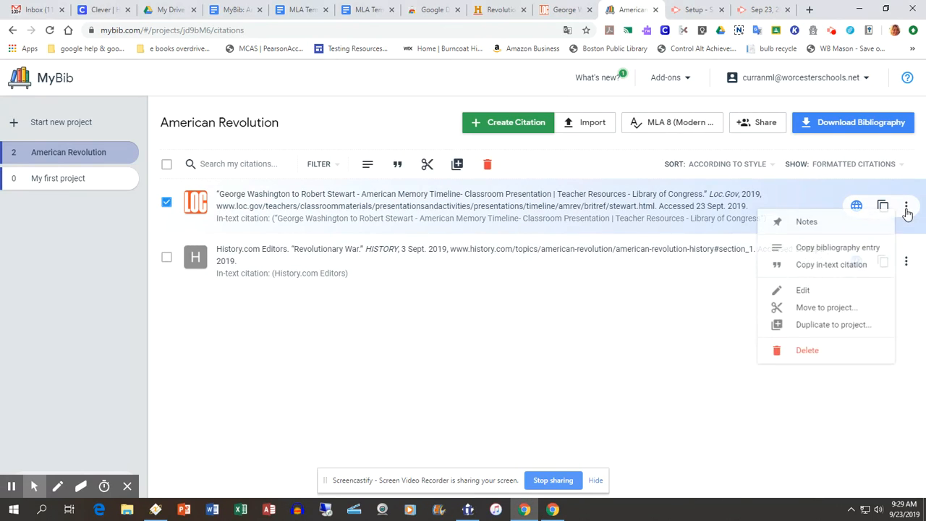
{"action": "left_click", "coordinate": [825, 227]}
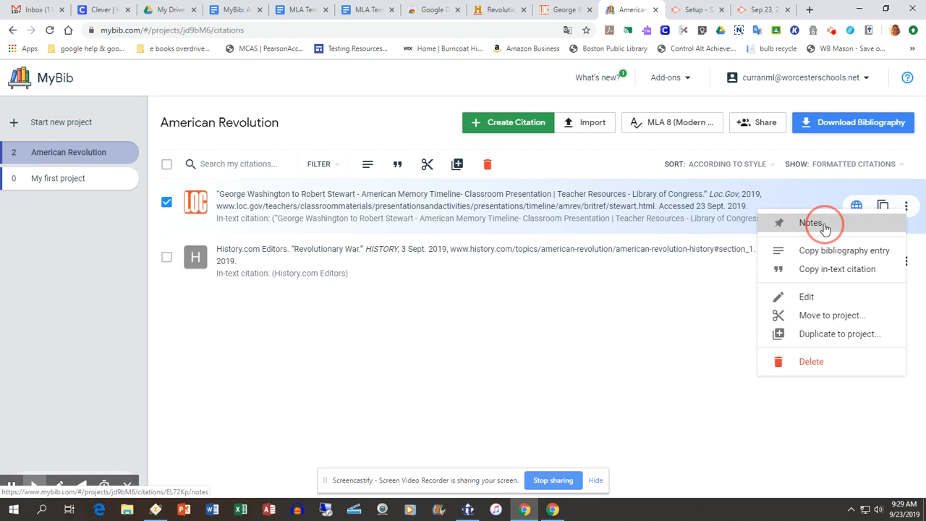
{"action": "left_click", "coordinate": [463, 248]}
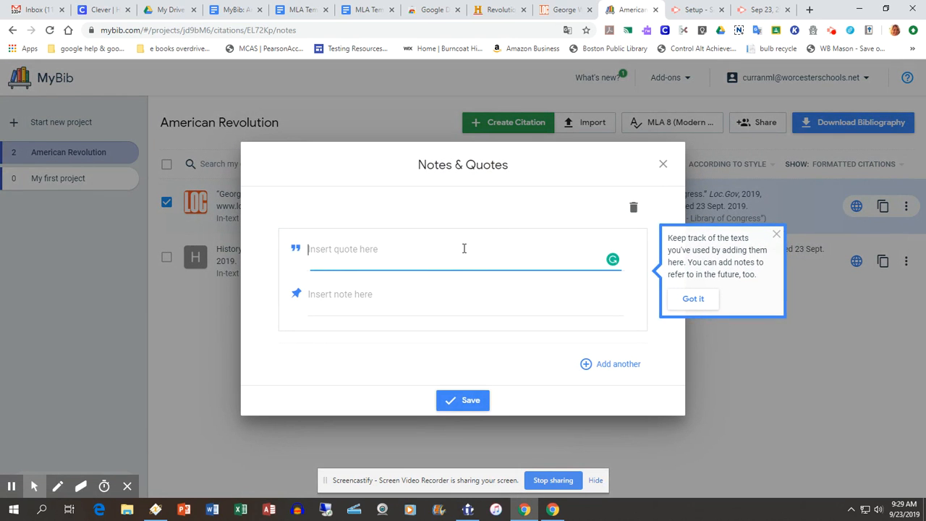
{"action": "left_click", "coordinate": [441, 300]}
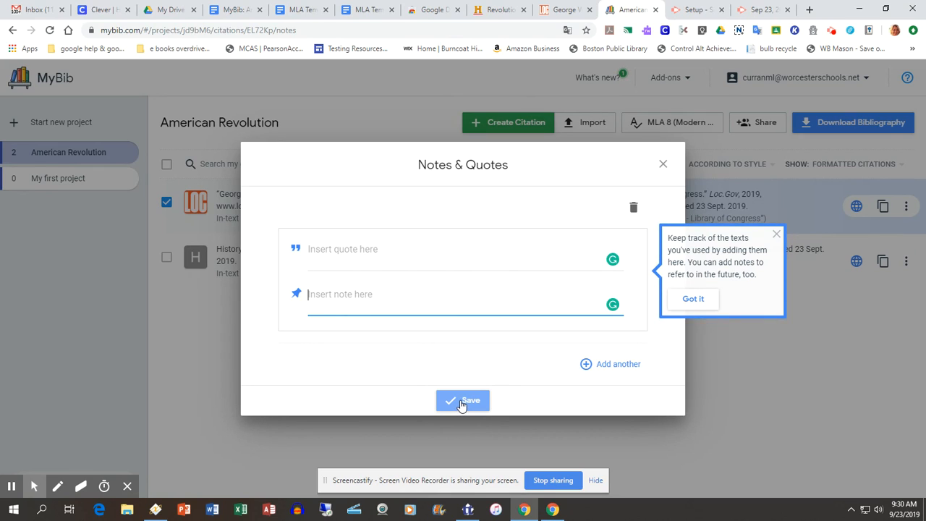
{"action": "left_click", "coordinate": [662, 164]}
Review the Library of Congress citation's website edit form and its copy, move, duplicate and delete options without changing anything.
{"action": "left_click", "coordinate": [907, 207]}
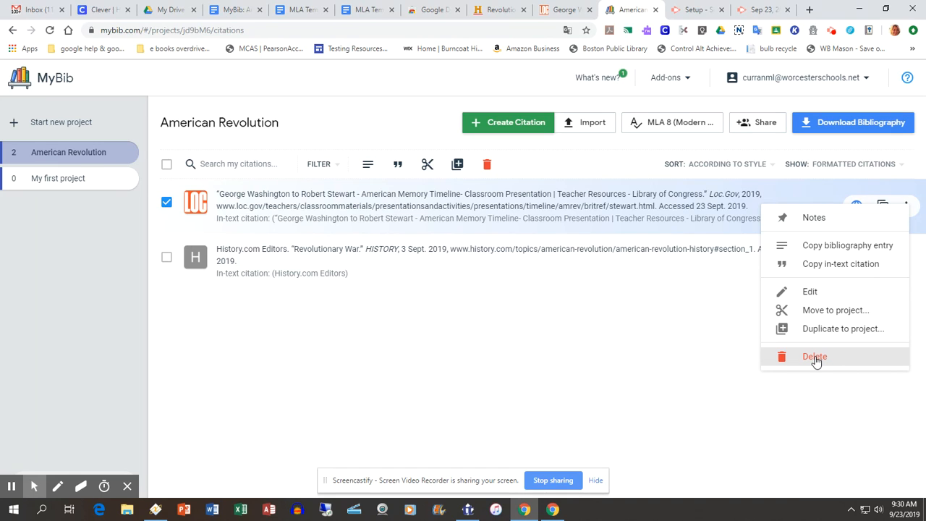
{"action": "left_click", "coordinate": [810, 293]}
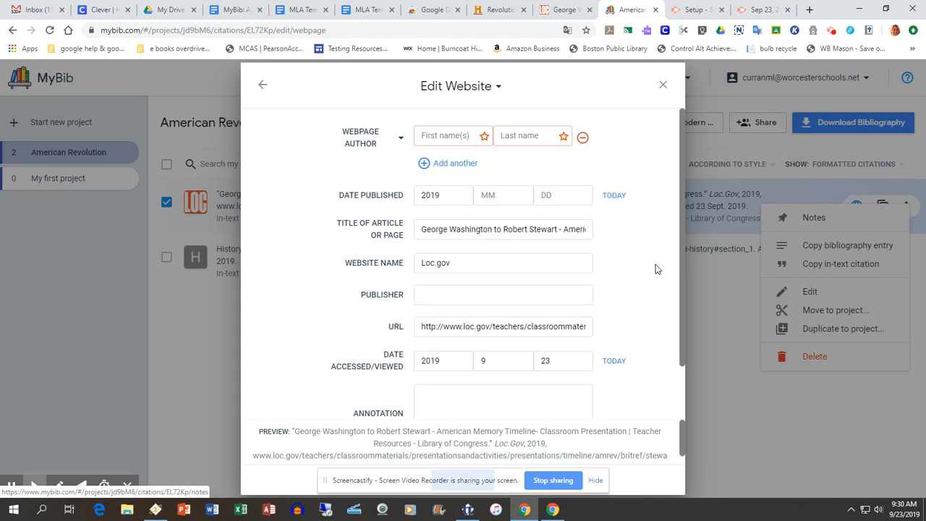
{"action": "left_click", "coordinate": [662, 85]}
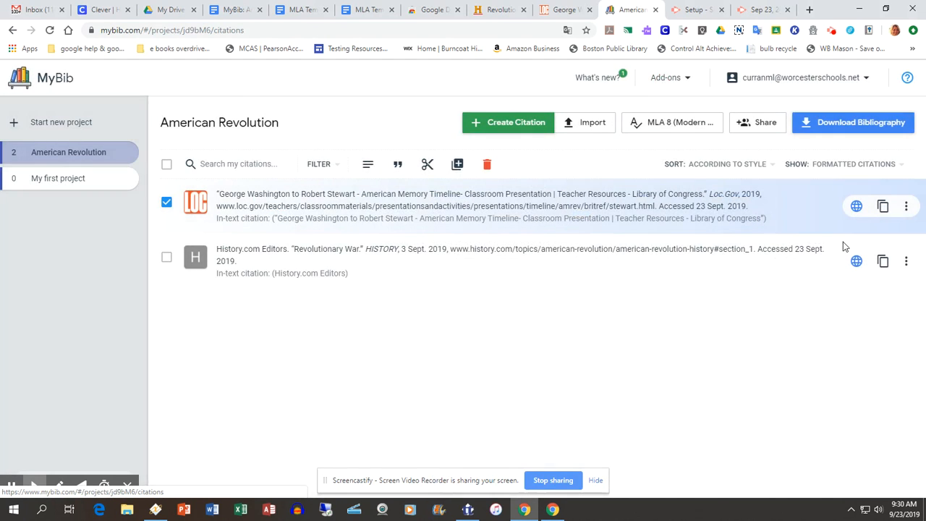
{"action": "left_click", "coordinate": [906, 208]}
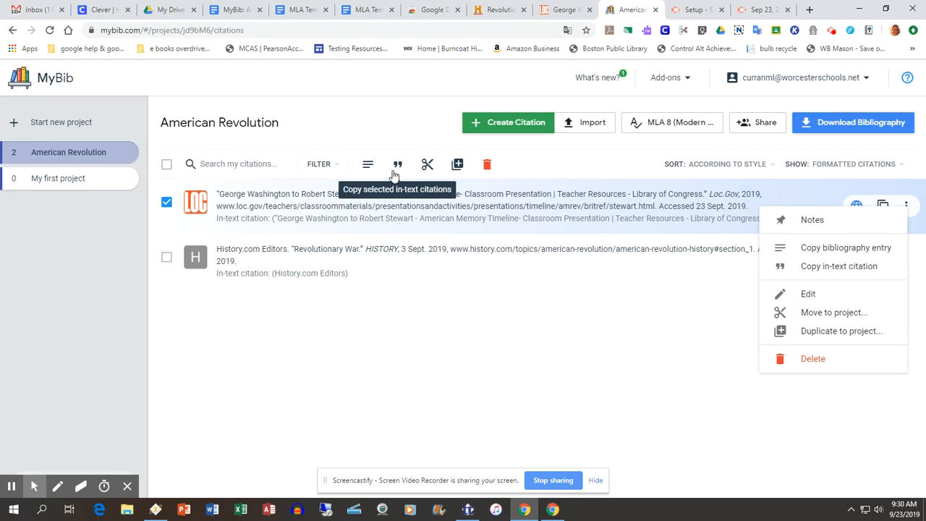
{"action": "left_click", "coordinate": [535, 321]}
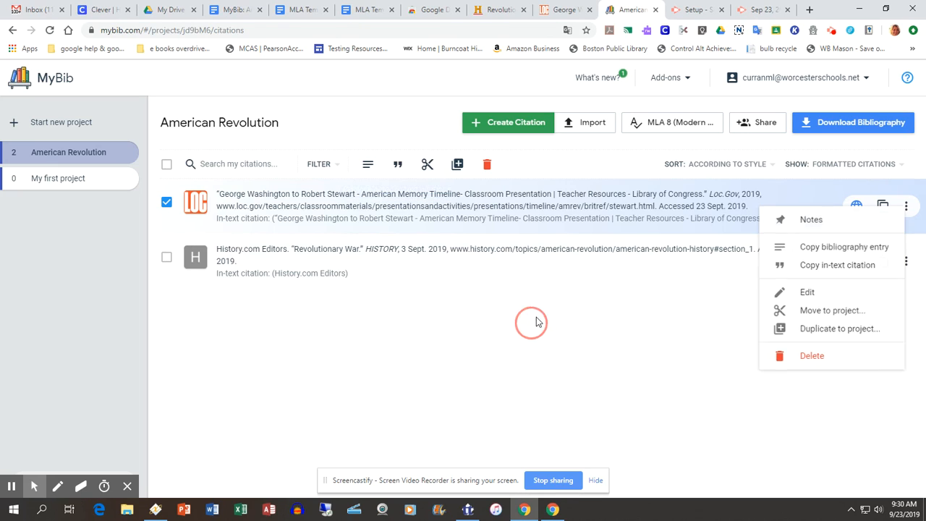
Turn on sharing for the American Revolution project, select its share link, and close the sharing settings.
{"action": "left_click", "coordinate": [762, 123]}
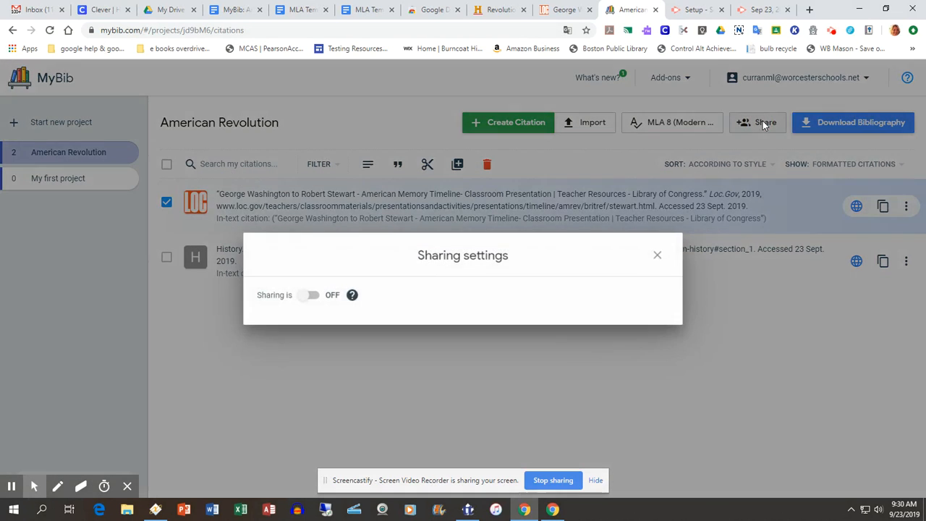
{"action": "left_click", "coordinate": [308, 296]}
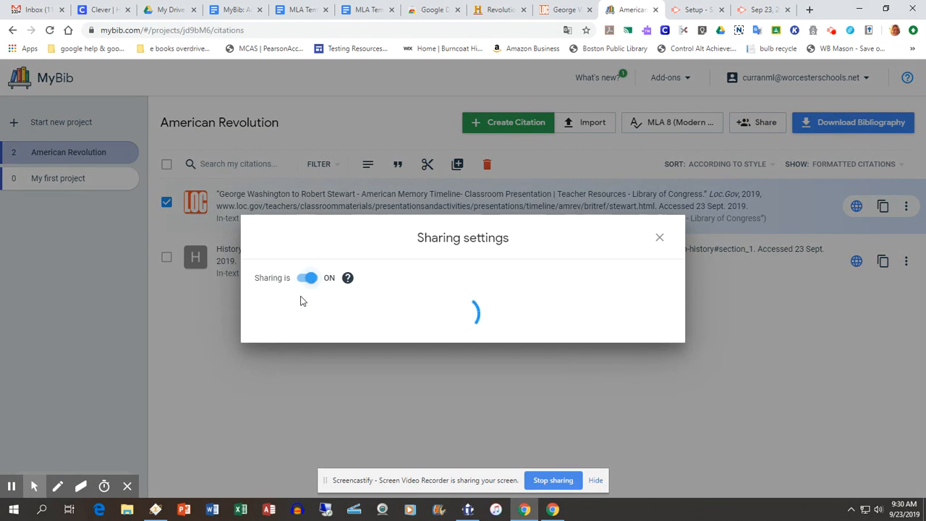
{"action": "left_click_drag", "start_coordinate": [450, 282], "coordinate": [234, 283]}
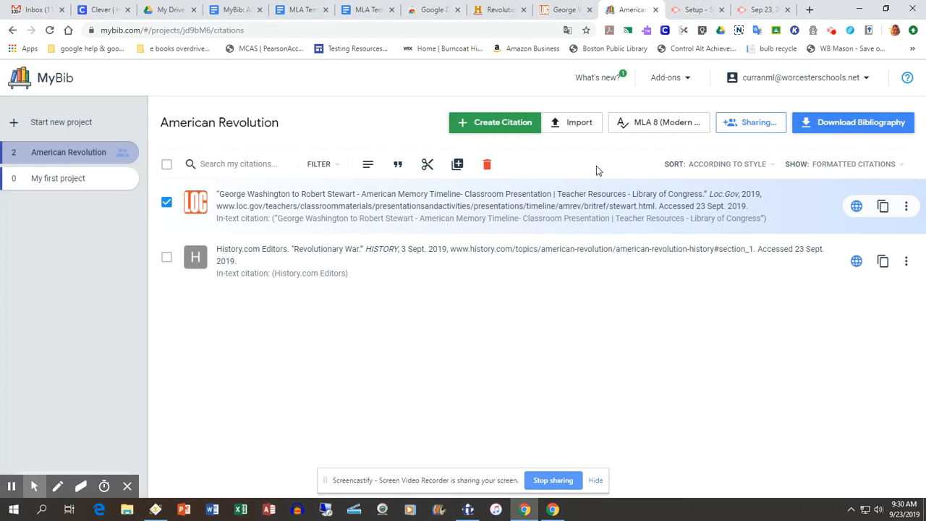
{"action": "left_click", "coordinate": [725, 124]}
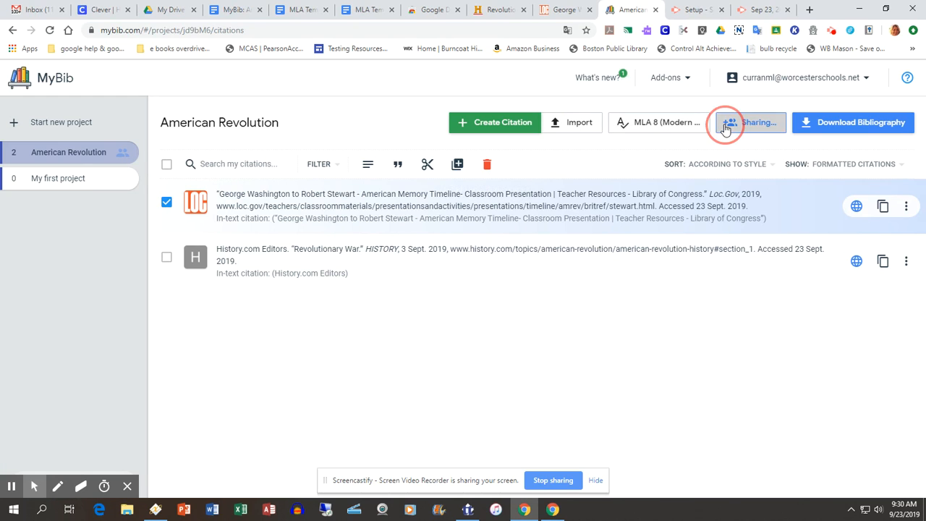
{"action": "left_click", "coordinate": [437, 288]}
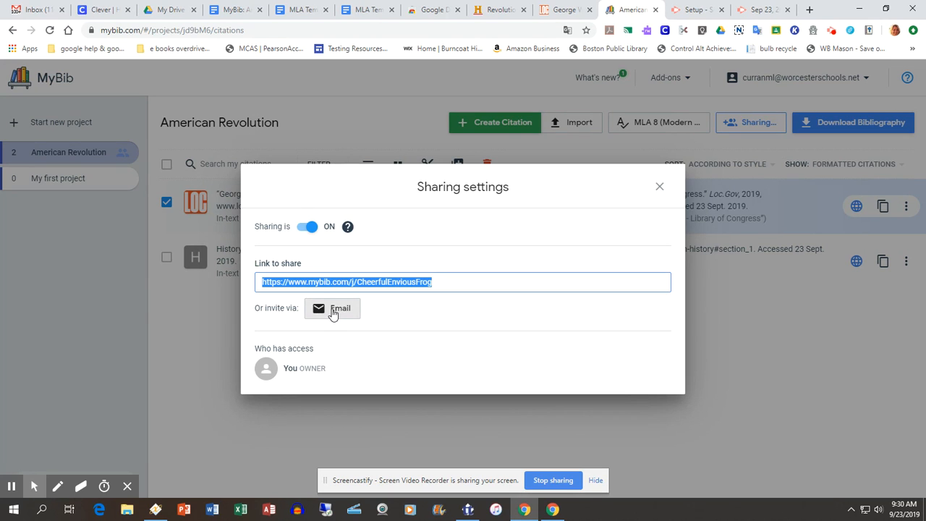
{"action": "left_click", "coordinate": [661, 190]}
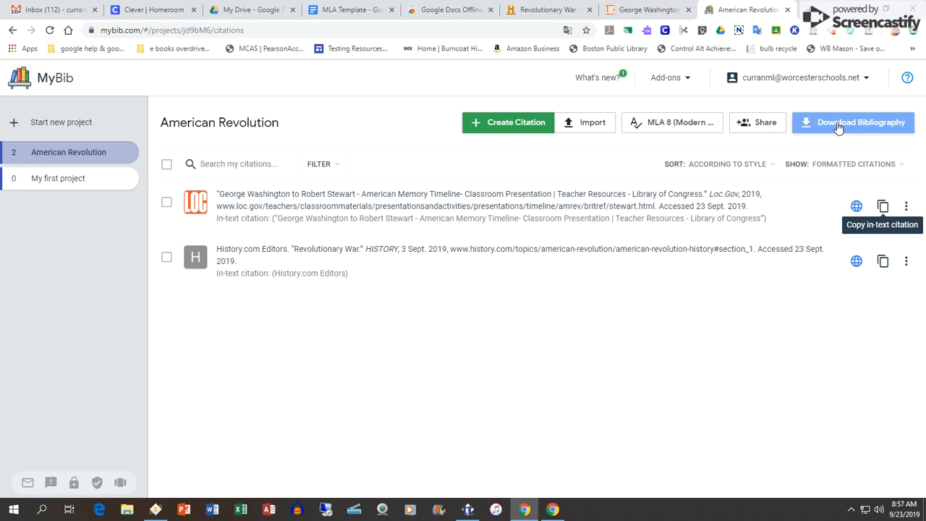
Export the American Revolution bibliography to Google Drive.
{"action": "left_click", "coordinate": [837, 127]}
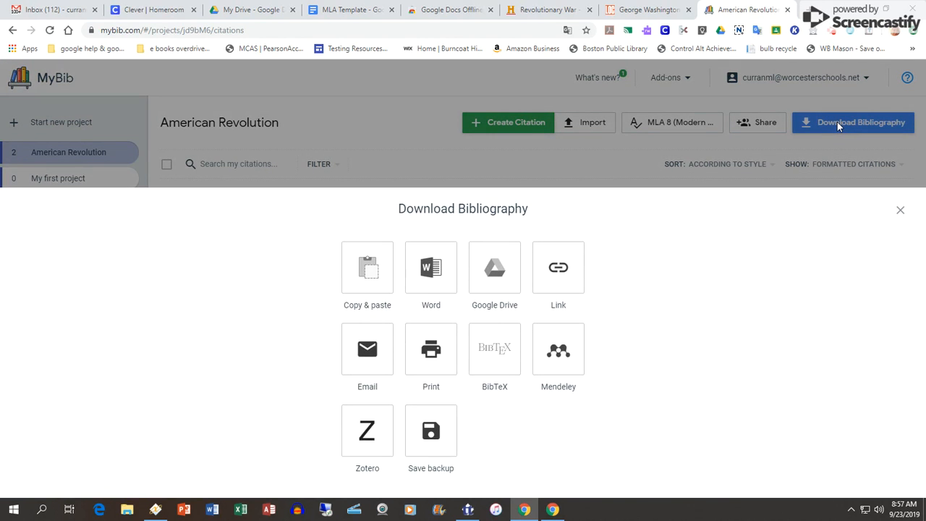
{"action": "left_click", "coordinate": [491, 281]}
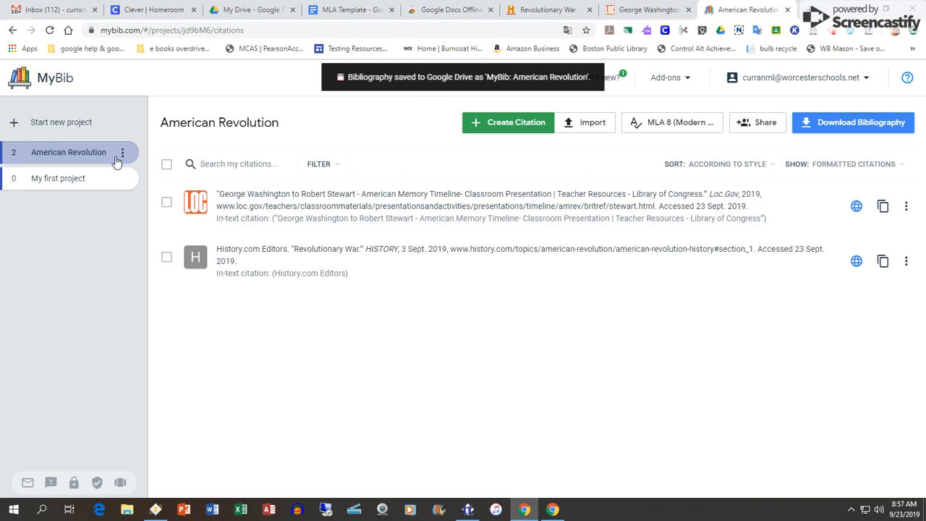
Switch to Google Drive, refresh My Drive and open the MLA Template document.
{"action": "left_click", "coordinate": [241, 10]}
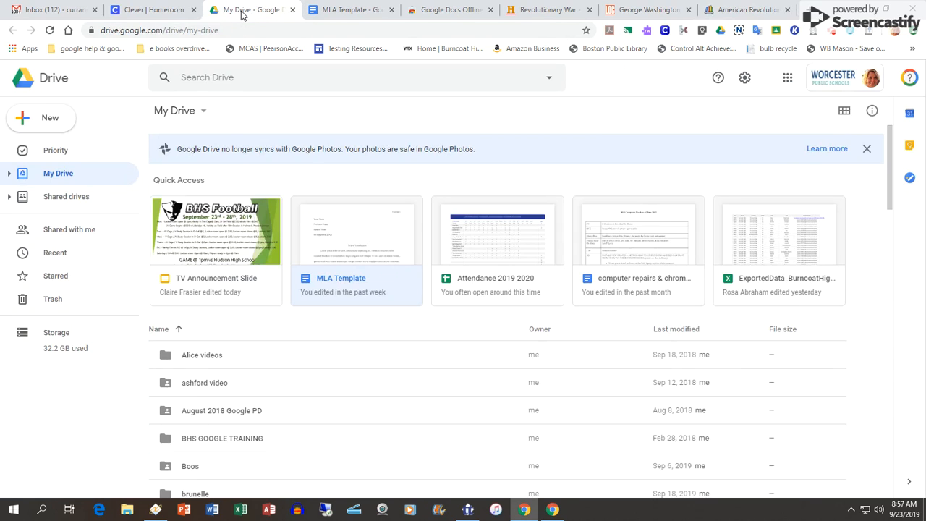
{"action": "left_click", "coordinate": [49, 30]}
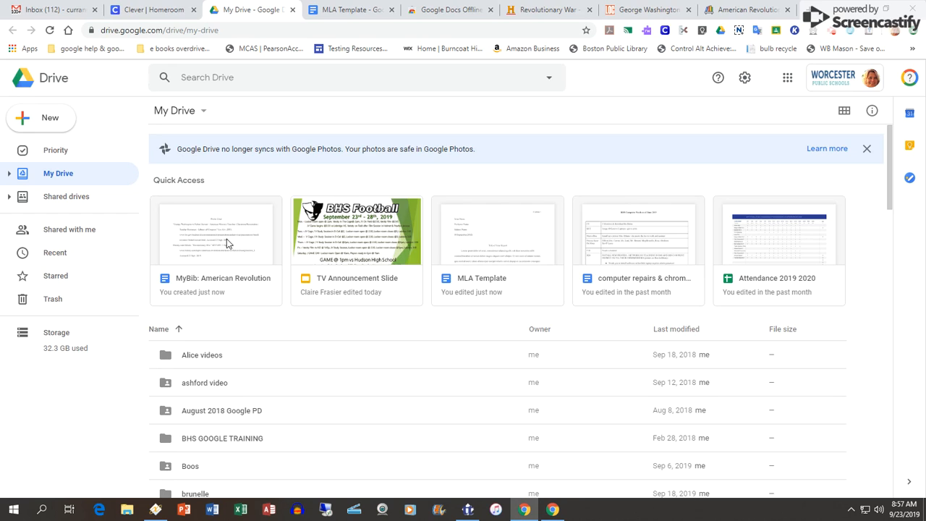
{"action": "double_click", "coordinate": [483, 245]}
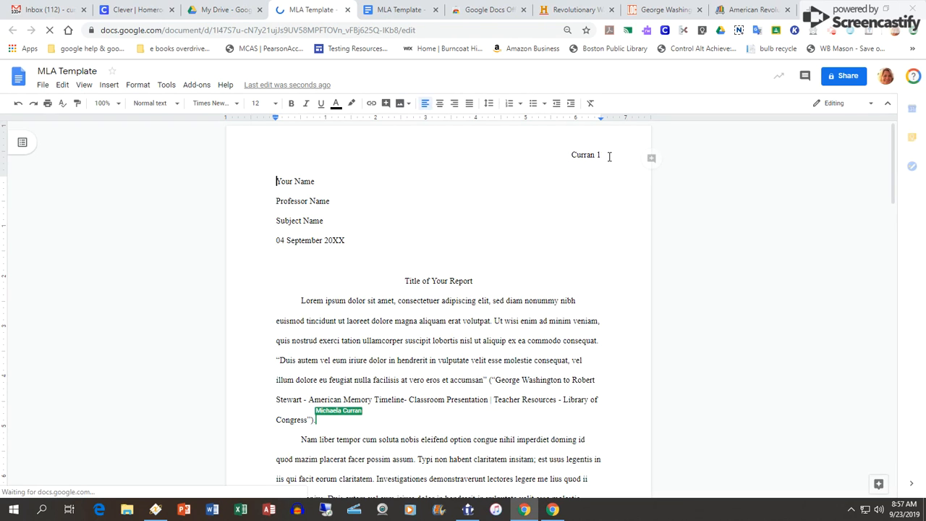
Examine the surname and page number in the MLA Template's header on each page through to Works Cited.
{"action": "left_click", "coordinate": [568, 155]}
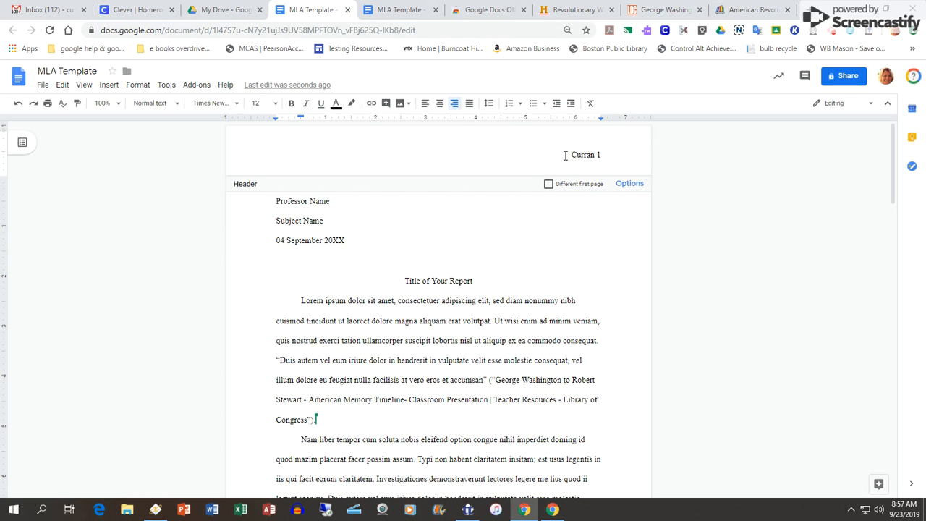
{"action": "scroll", "coordinate": [594, 356], "scroll_direction": "down", "scroll_amount": 9}
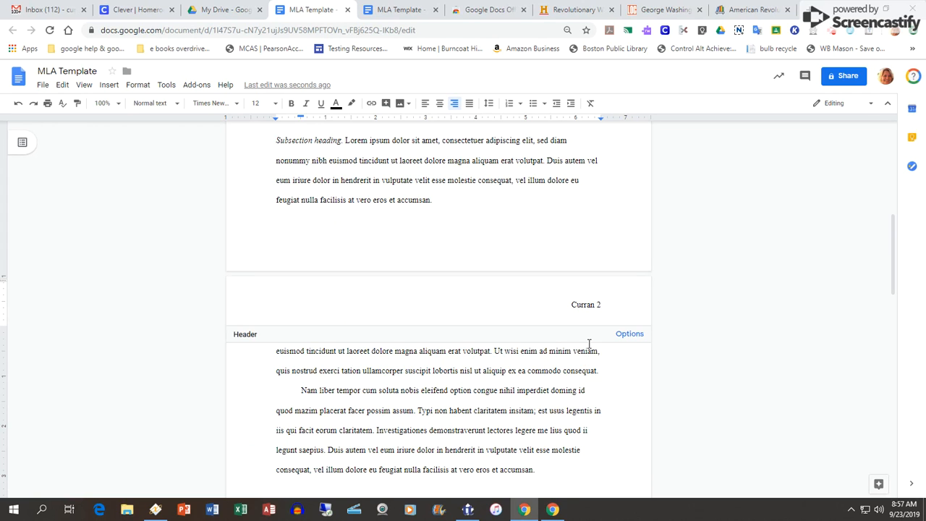
{"action": "scroll", "coordinate": [592, 394], "scroll_direction": "down", "scroll_amount": 10}
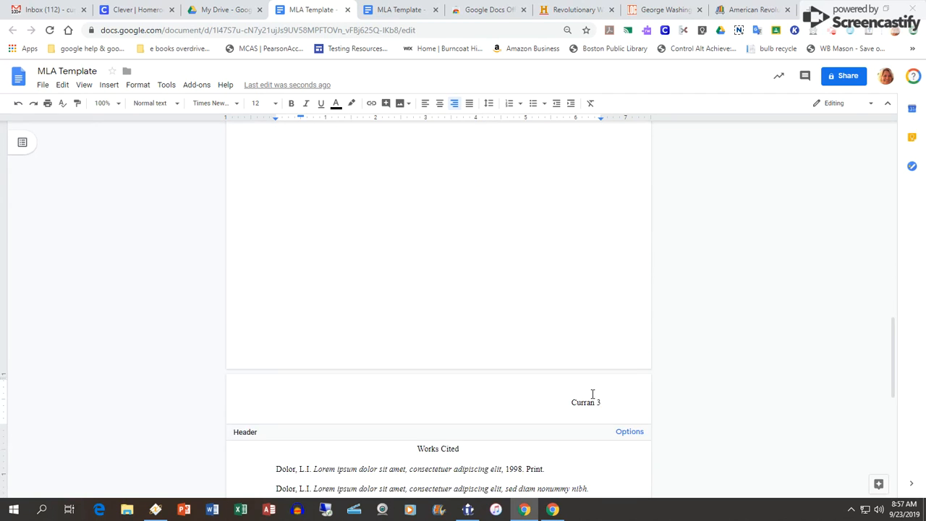
{"action": "scroll", "coordinate": [592, 394], "scroll_direction": "up", "scroll_amount": 2}
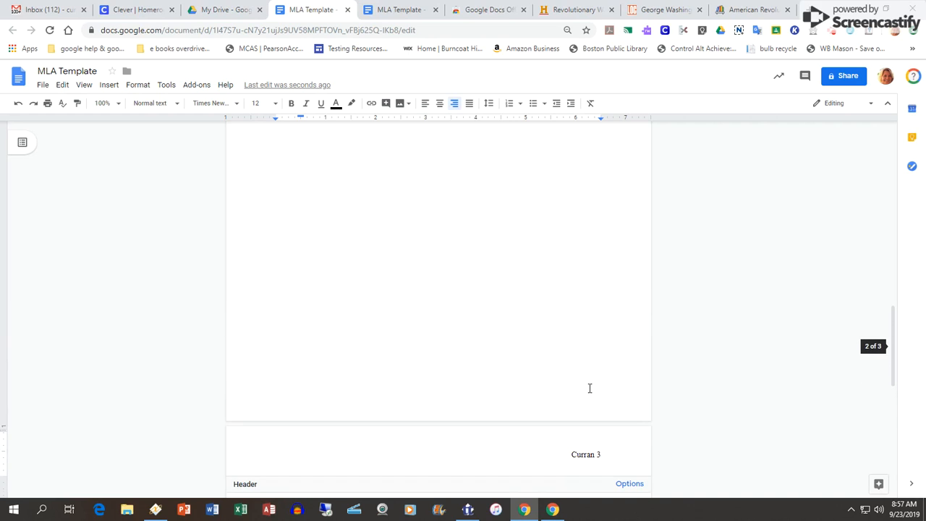
{"action": "left_click", "coordinate": [602, 455]}
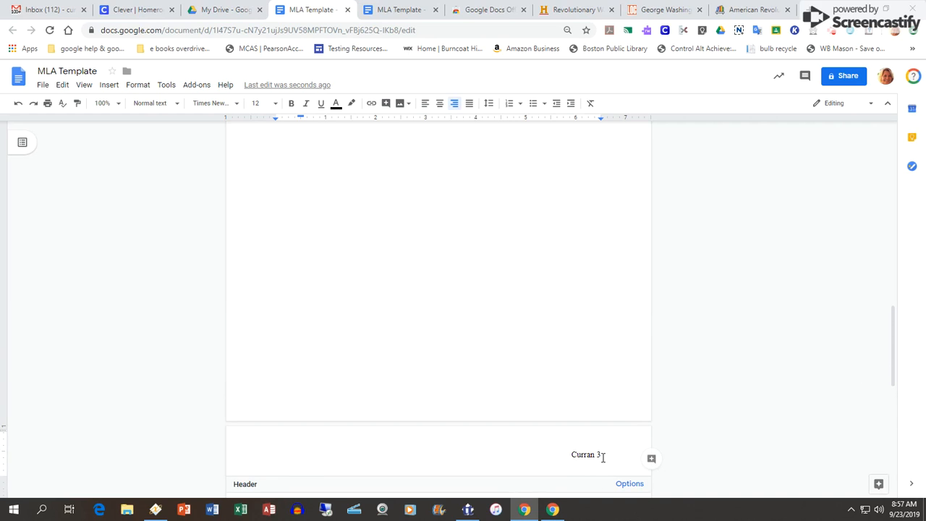
Open the exported MyBib: American Revolution document from Google Drive and insert a page number in the header, starting from the first page.
{"action": "left_click", "coordinate": [233, 11]}
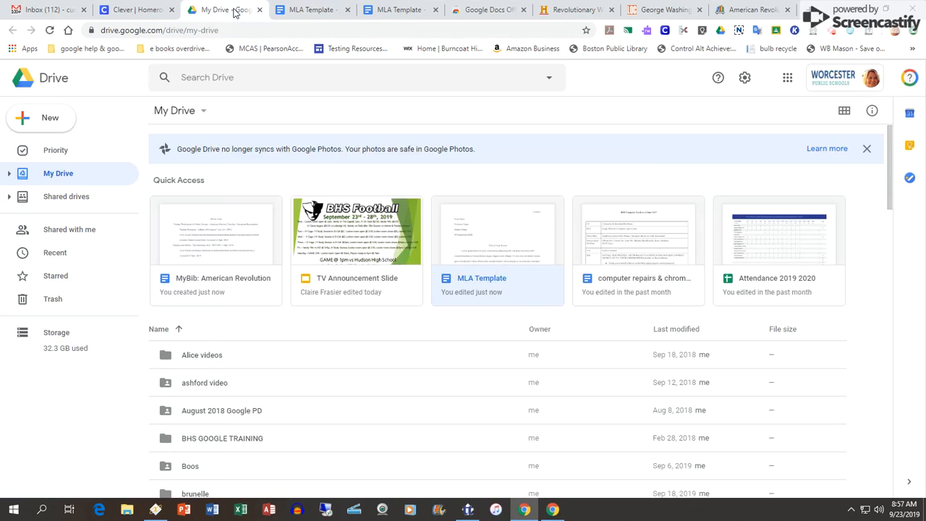
{"action": "double_click", "coordinate": [215, 243]}
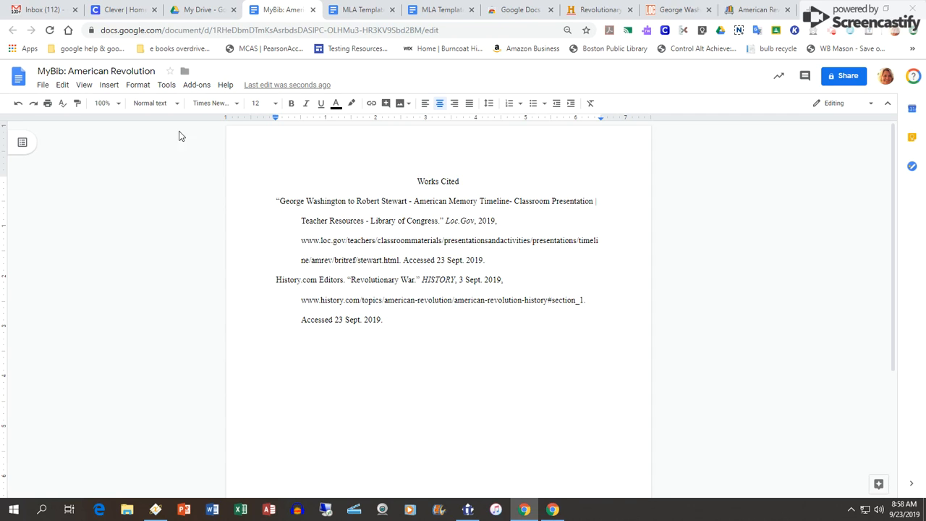
{"action": "left_click", "coordinate": [112, 85]}
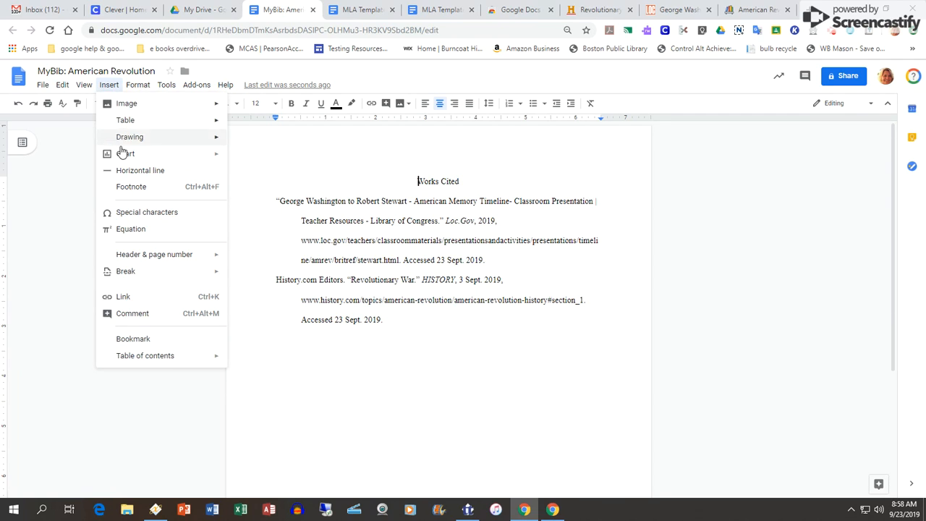
{"action": "mouse_move", "coordinate": [161, 257]}
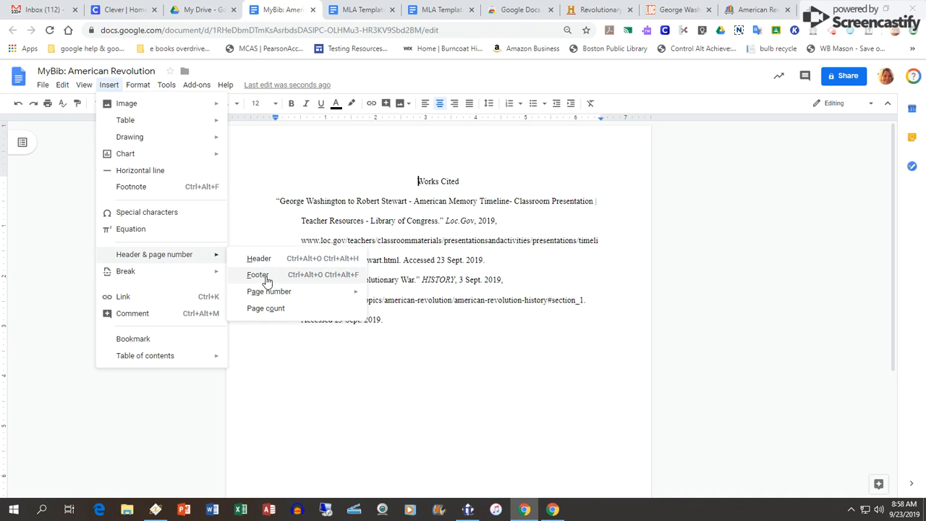
{"action": "mouse_move", "coordinate": [267, 291]}
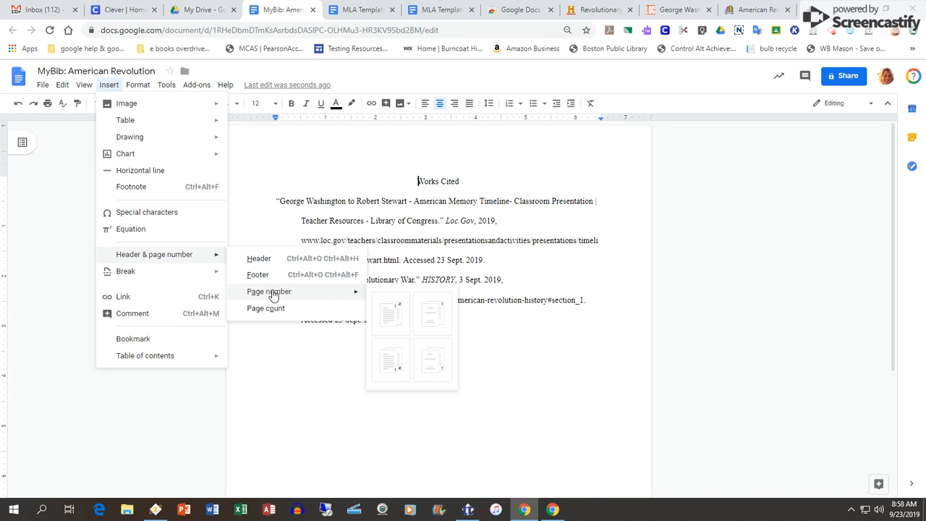
{"action": "left_click", "coordinate": [397, 318]}
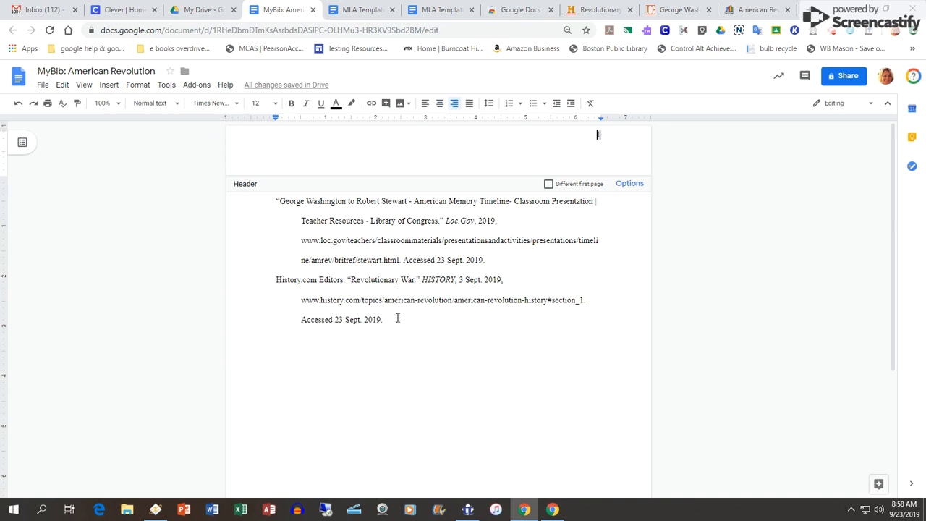
Make the Works Cited header read the writer's surname followed by page number 3, then return to the document body.
{"action": "type", "text": "Curran"}
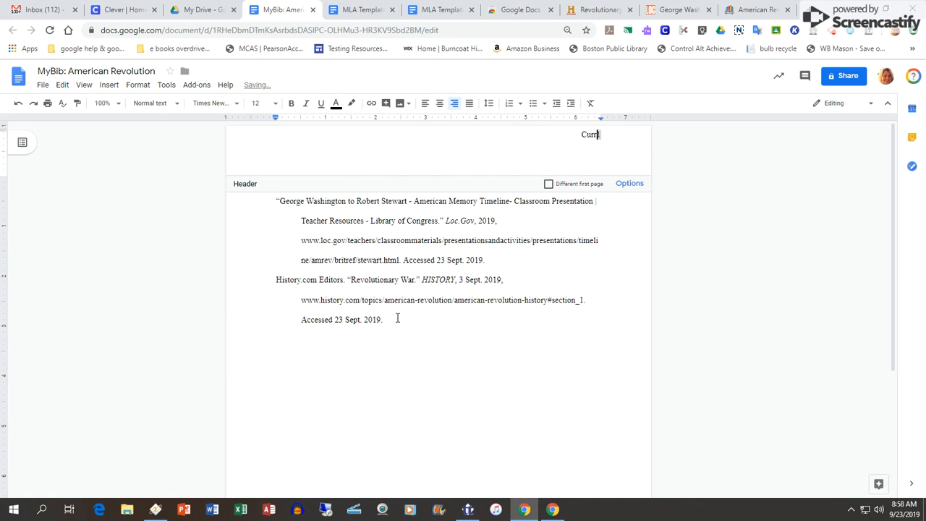
{"action": "key", "text": "BackSpace"}
{"action": "key", "text": "BackSpace"}
{"action": "key", "text": "BackSpace"}
{"action": "key", "text": "BackSpace"}
{"action": "key", "text": "BackSpace"}
{"action": "key", "text": "BackSpace"}
{"action": "type", "text": "78"}
{"action": "type", "text": "urran"}
{"action": "left_click_drag", "start_coordinate": [605, 134], "coordinate": [557, 136]}
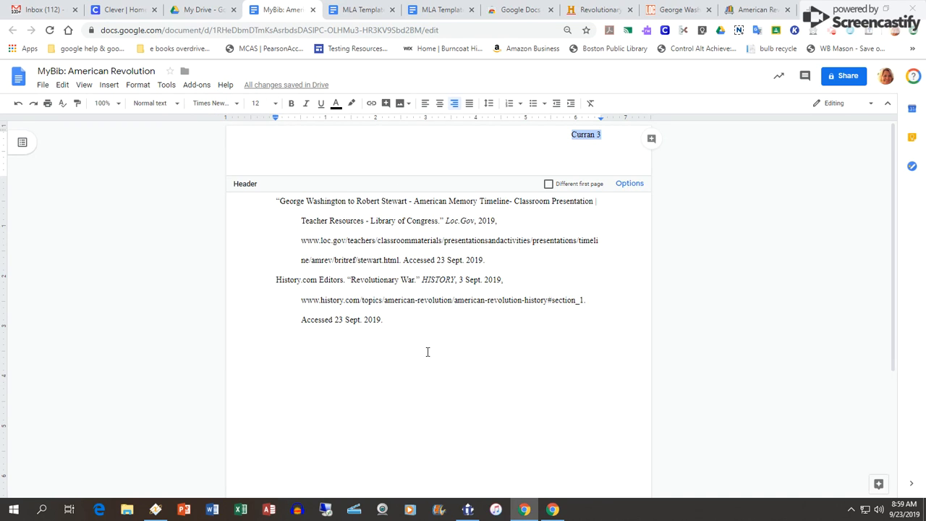
{"action": "left_click", "coordinate": [527, 380]}
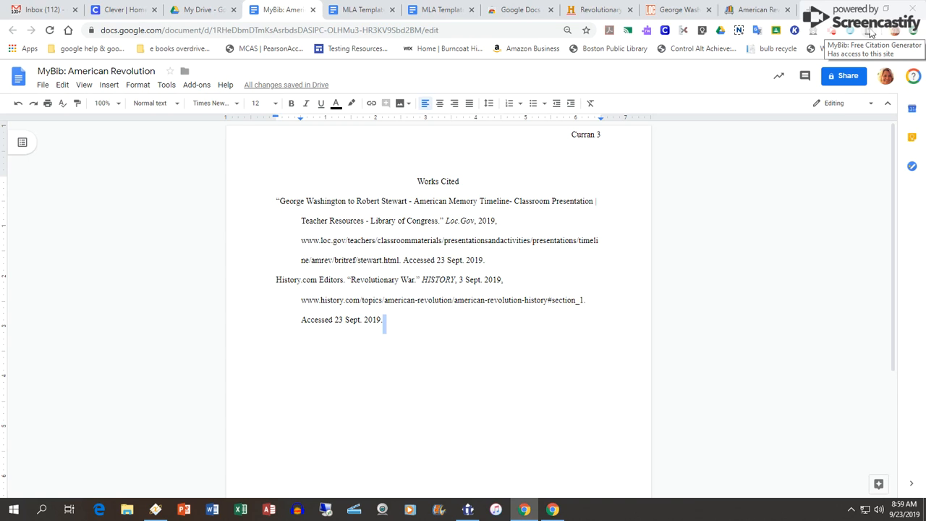
Switch back to the American Revolution project in MyBib.
{"action": "left_click", "coordinate": [761, 10]}
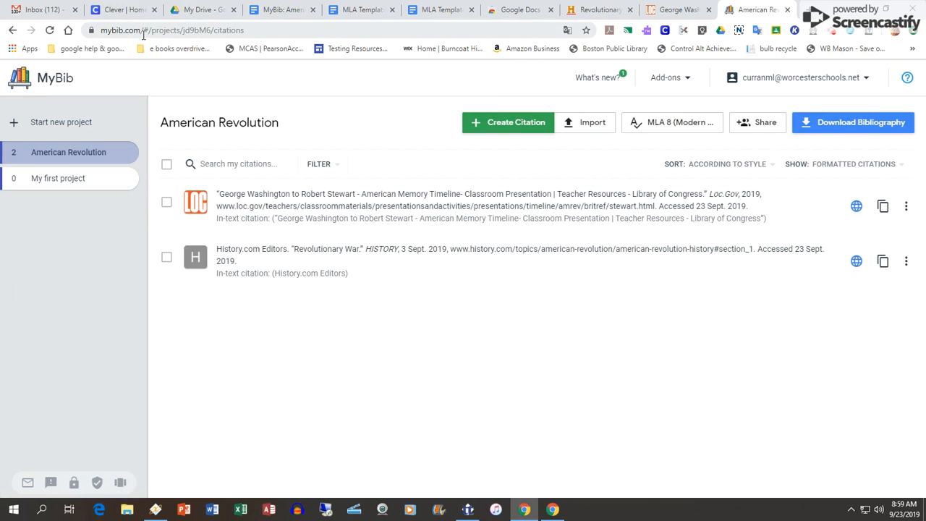